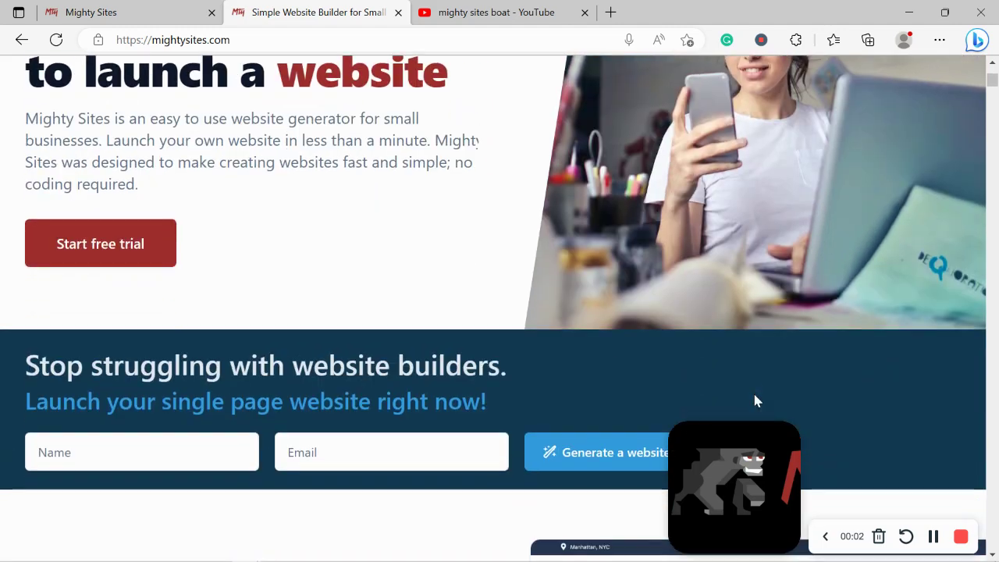
Scroll through the Mighty Sites landing page and highlight the one-page website heading
scroll(754, 400, "down", 5)
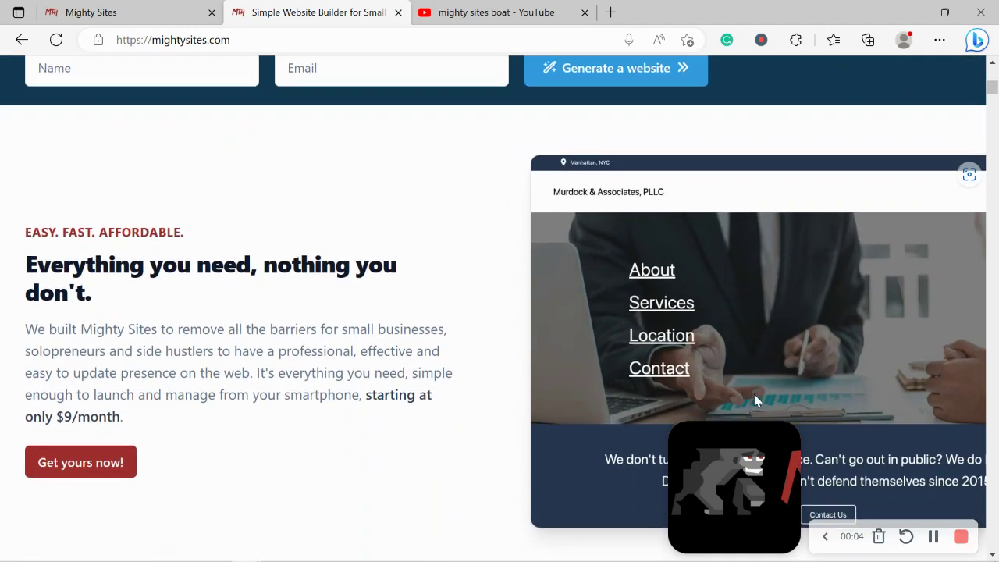
scroll(754, 400, "down", 6)
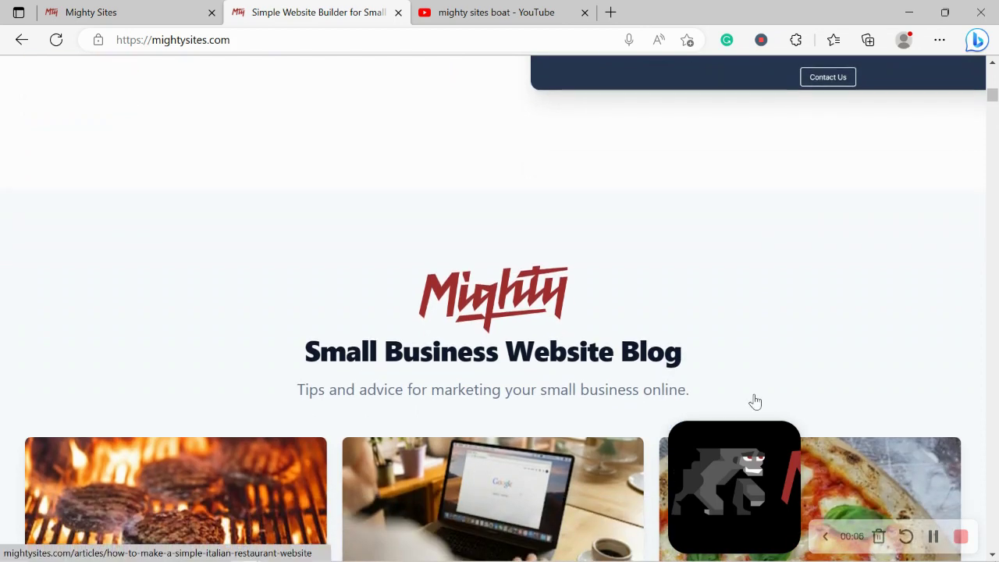
scroll(754, 400, "down", 4)
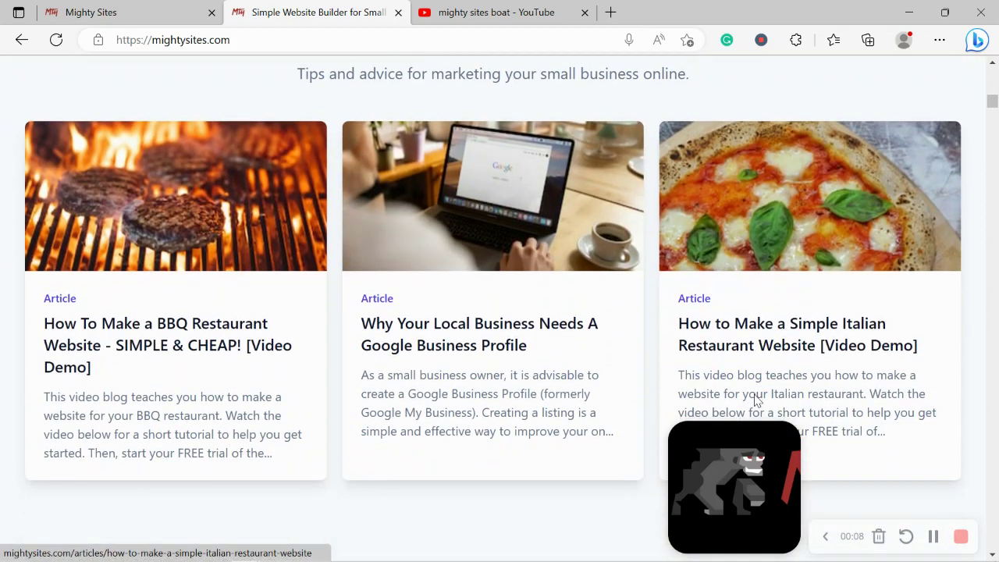
scroll(755, 400, "down", 4)
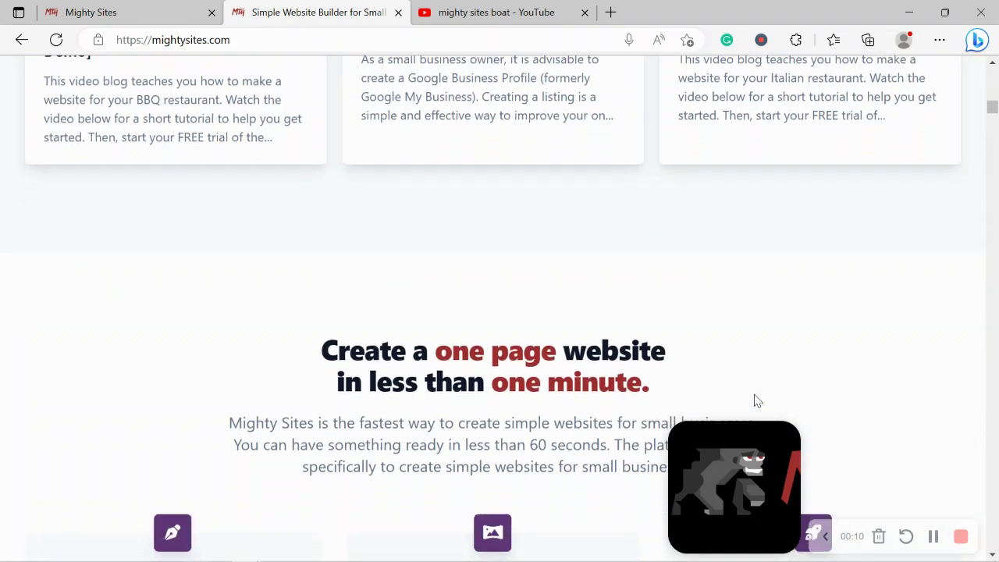
left_click_drag(308, 283, 724, 355)
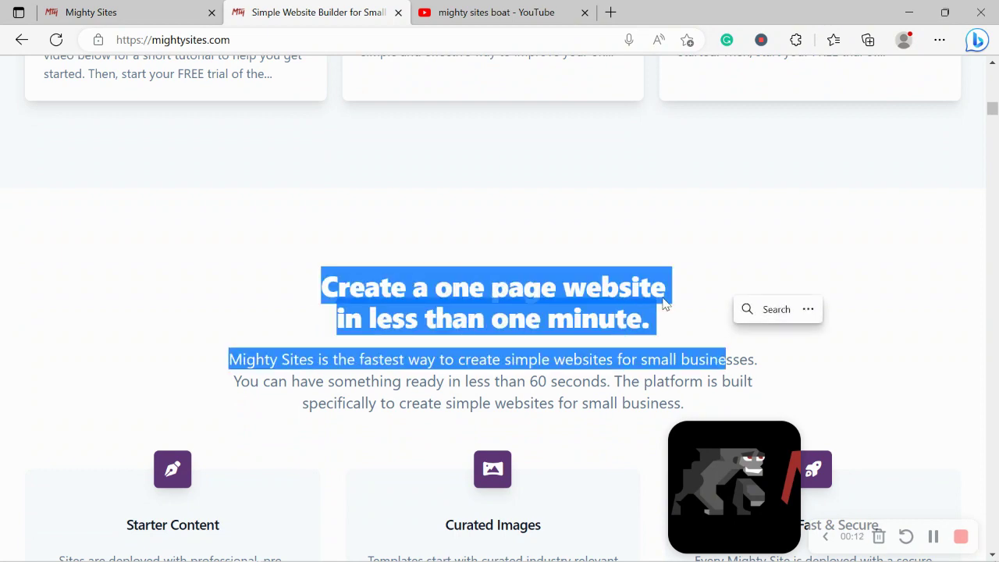
scroll(665, 305, "down", 4)
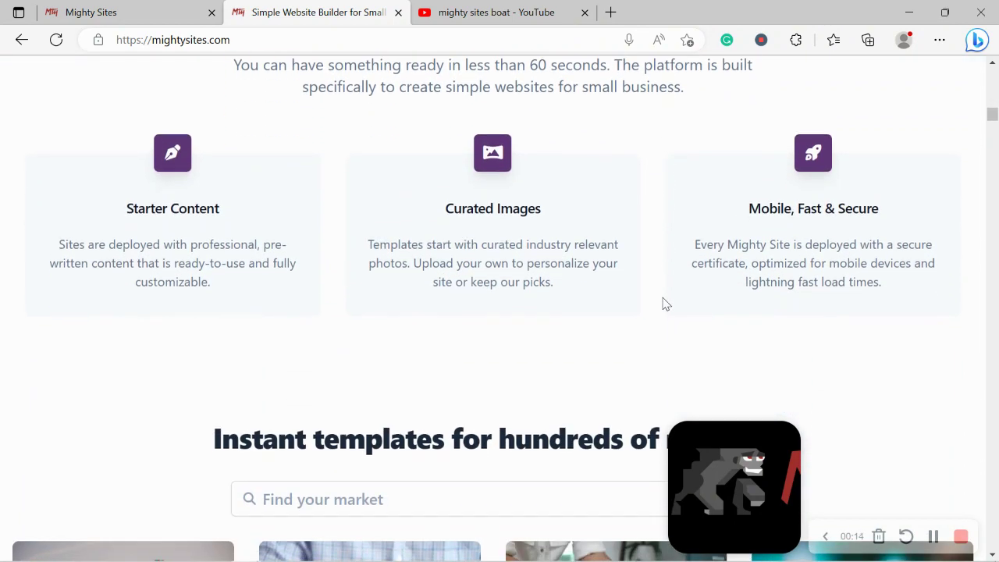
scroll(665, 305, "down", 1)
scroll(665, 304, "up", 1)
Highlight the Instant templates heading and the 'in less than one minute' line
triple_click(383, 429)
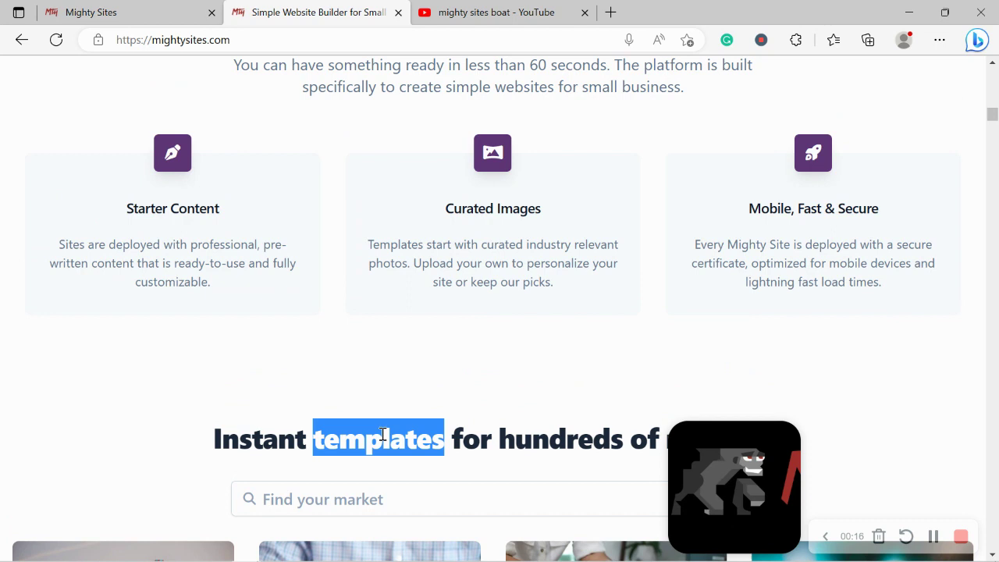
left_click(478, 304)
scroll(478, 301, "up", 2)
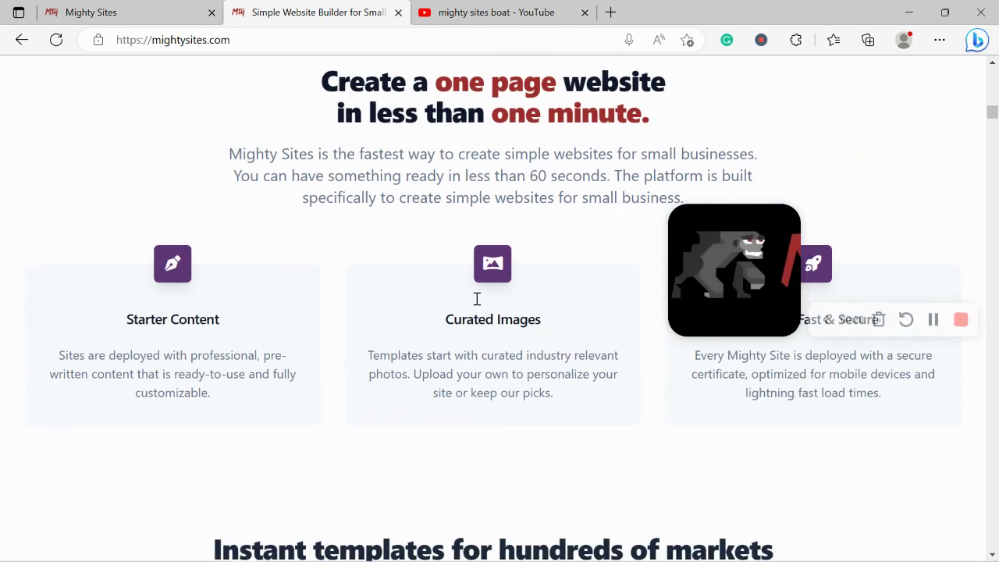
triple_click(472, 134)
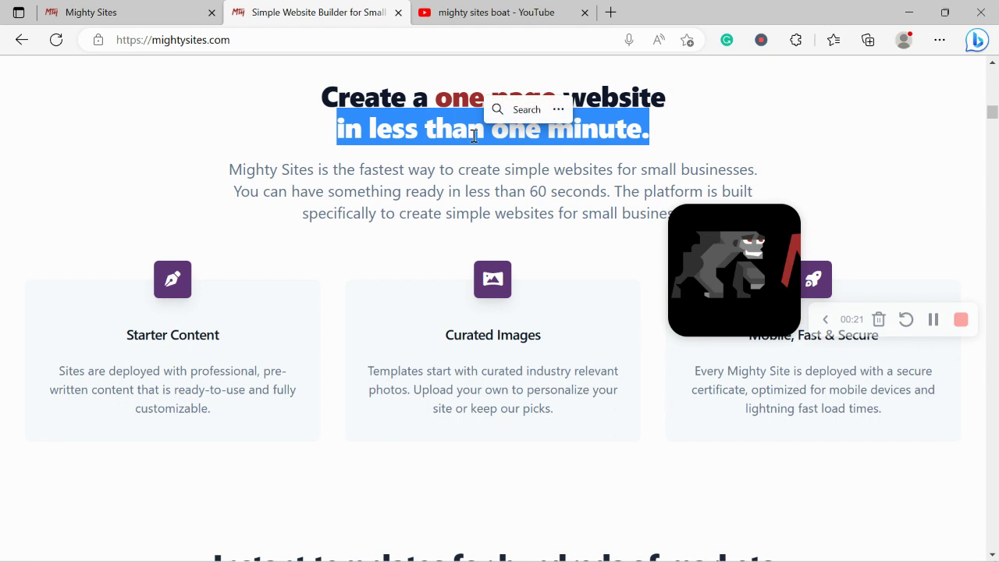
left_click(167, 174)
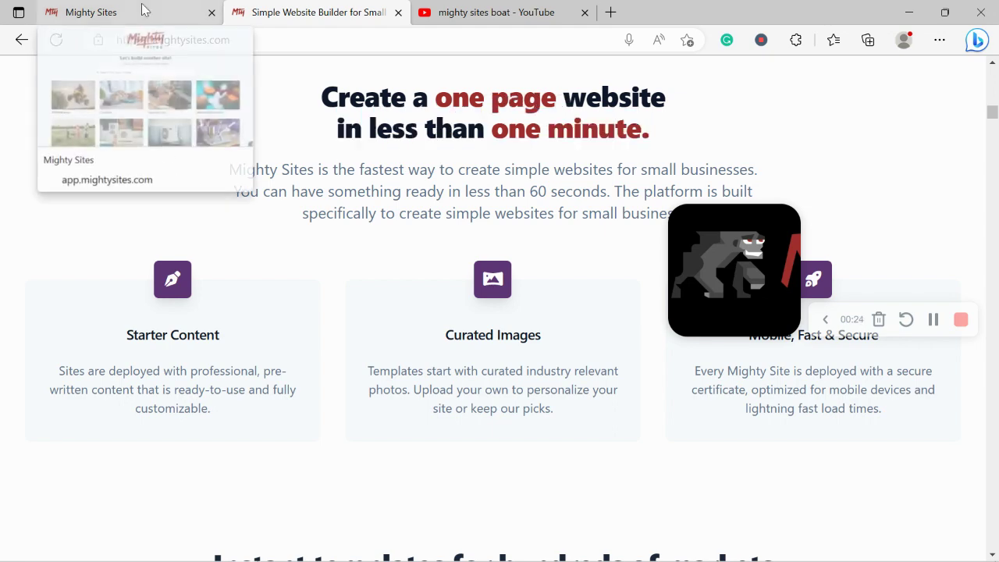
On the Mighty Sites site-creation page, browse the market templates and search for 'boat'
left_click(143, 8)
left_click_drag(683, 246, 708, 88)
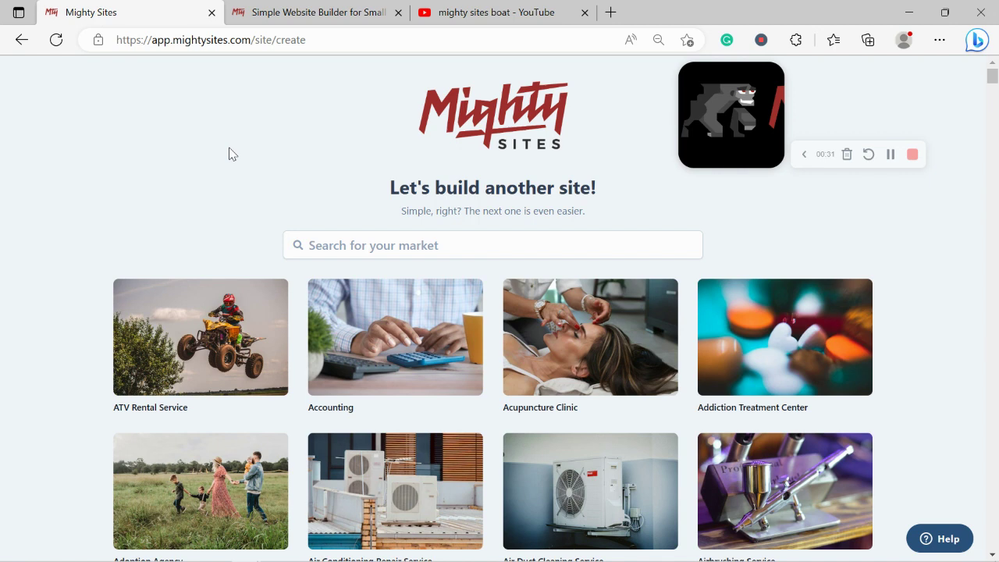
scroll(228, 154, "down", 1)
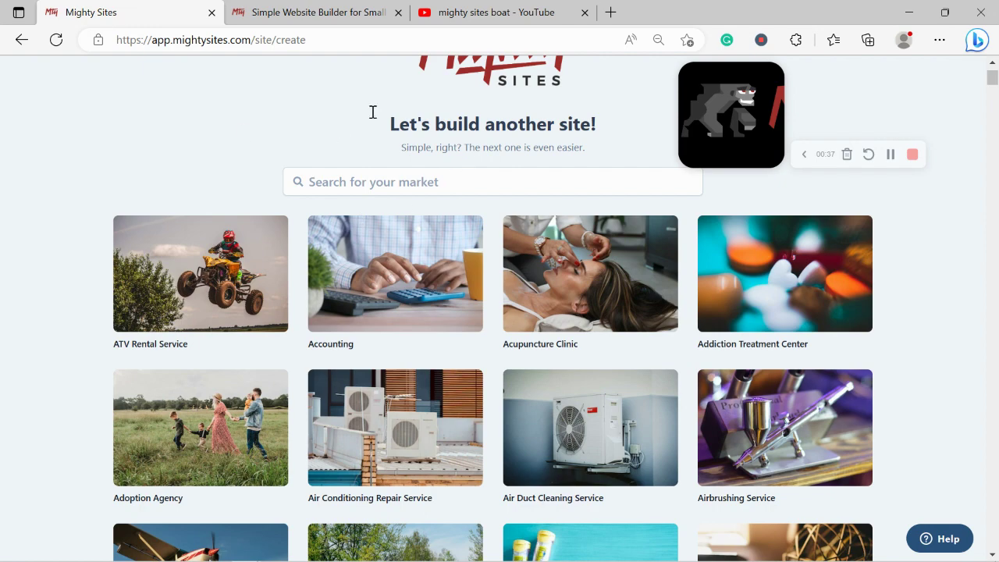
scroll(242, 134, "down", 5)
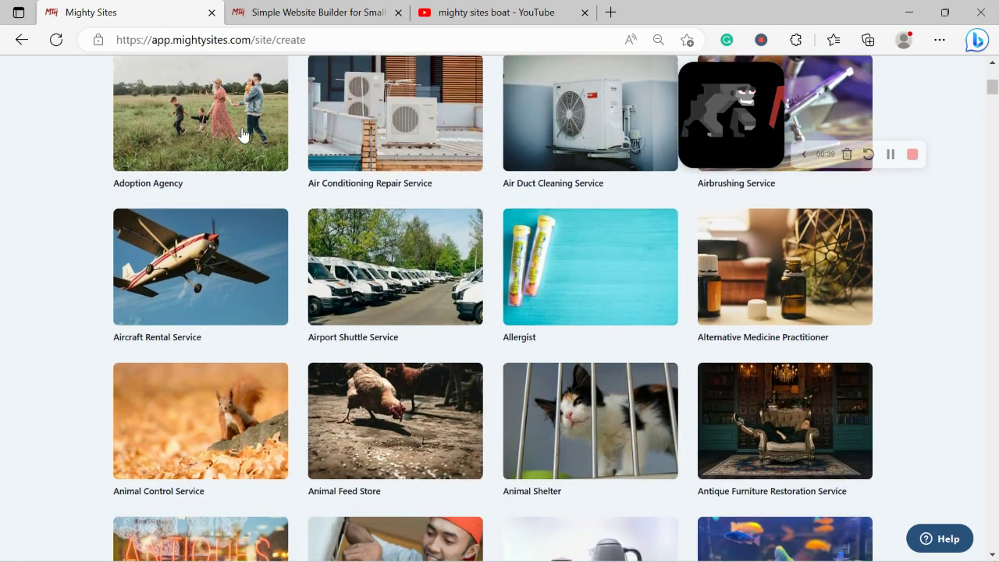
scroll(242, 134, "down", 3)
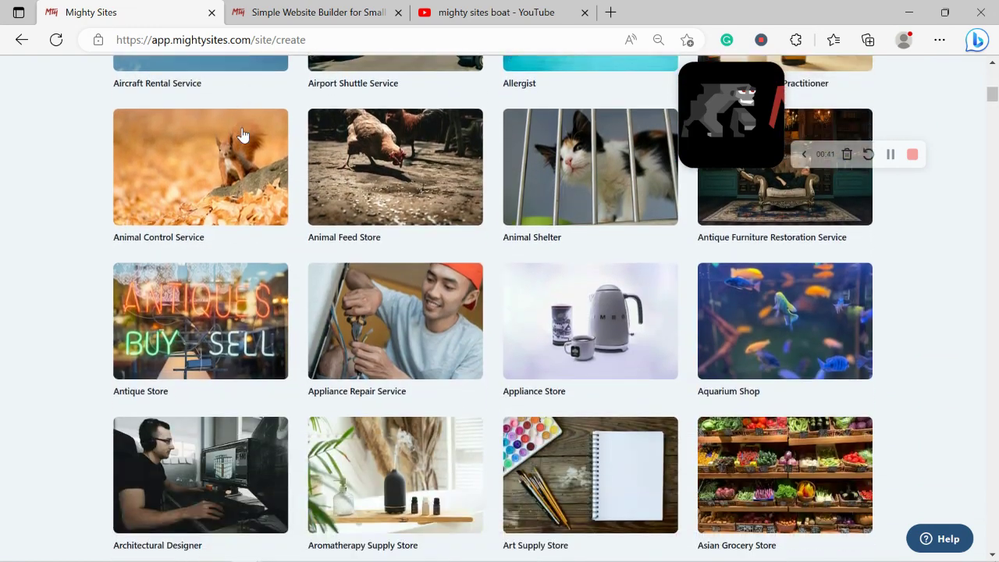
scroll(242, 134, "down", 3)
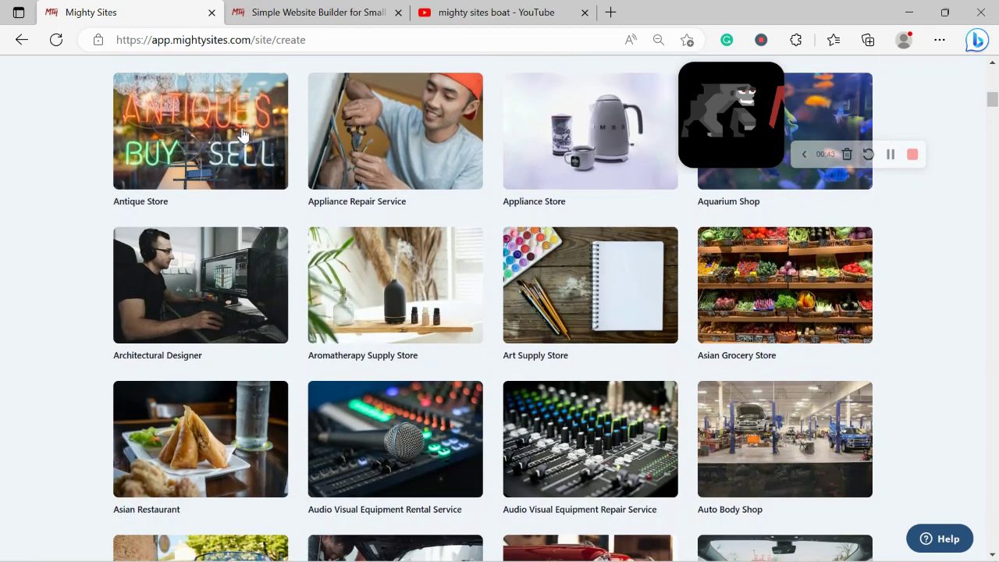
scroll(242, 134, "down", 3)
scroll(242, 134, "up", 1)
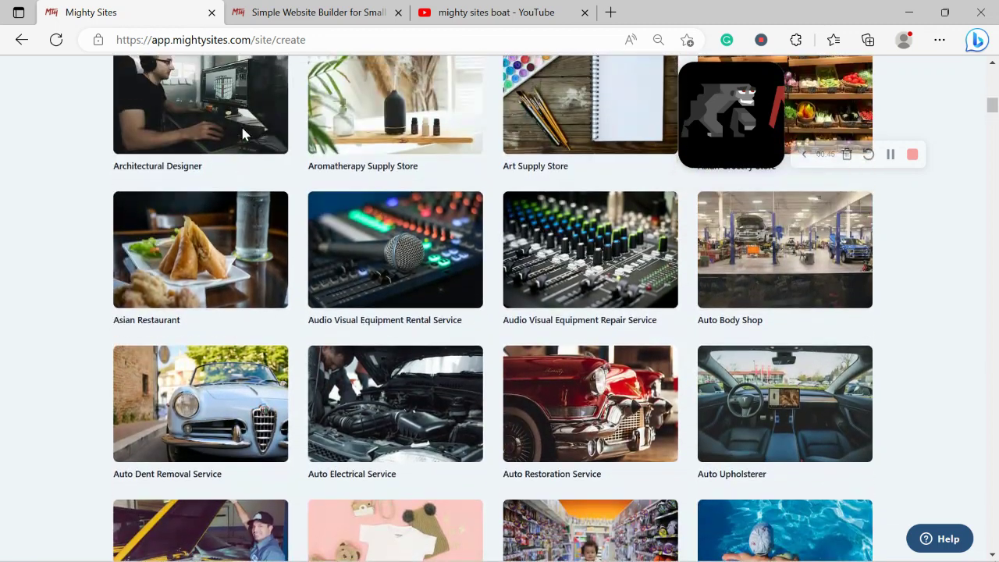
scroll(242, 134, "up", 10)
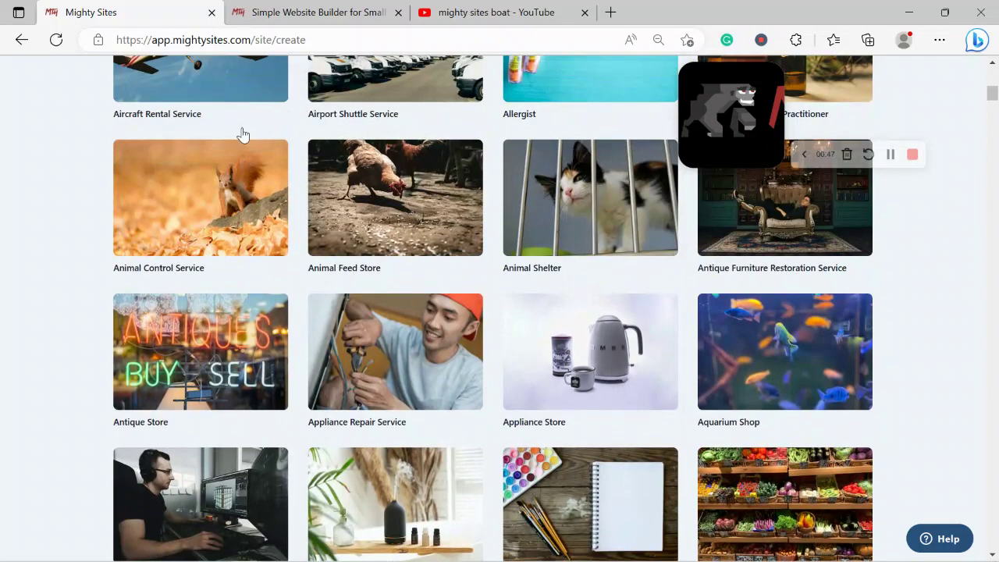
scroll(242, 135, "up", 4)
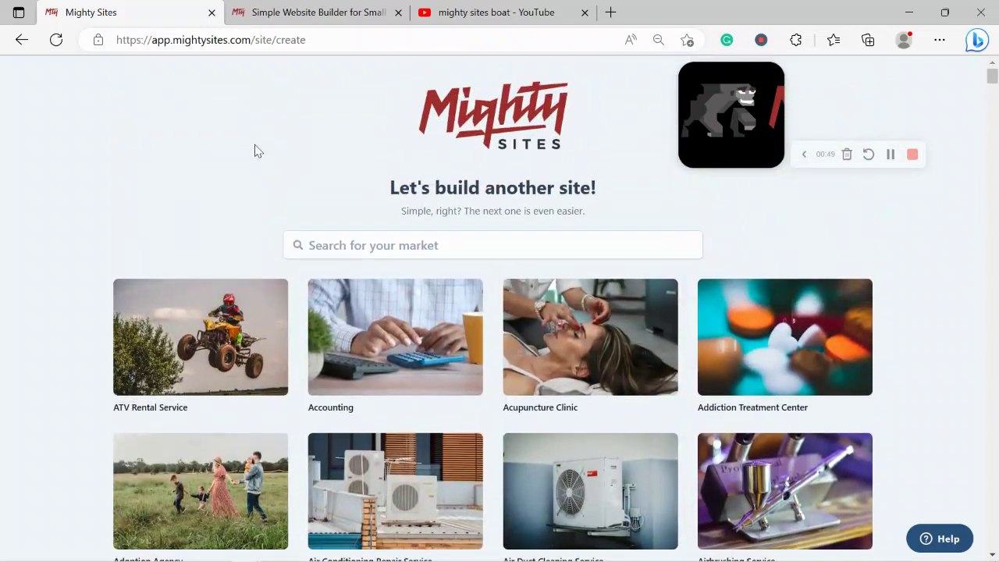
left_click(358, 244)
type("boat")
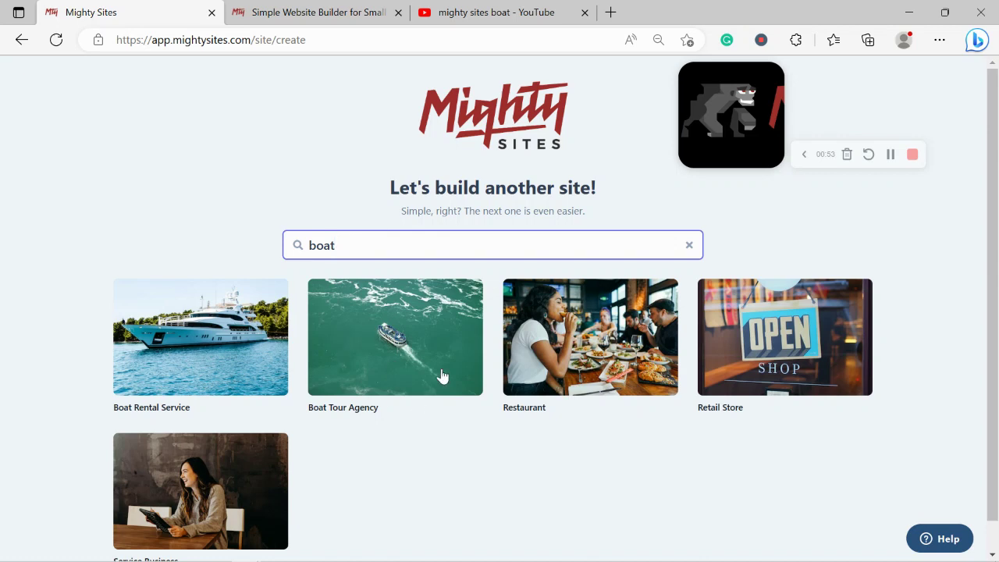
Start from the Boat Rental Service template with company name 'Rochelle's Boat Rentals' and city Denver
left_click(224, 378)
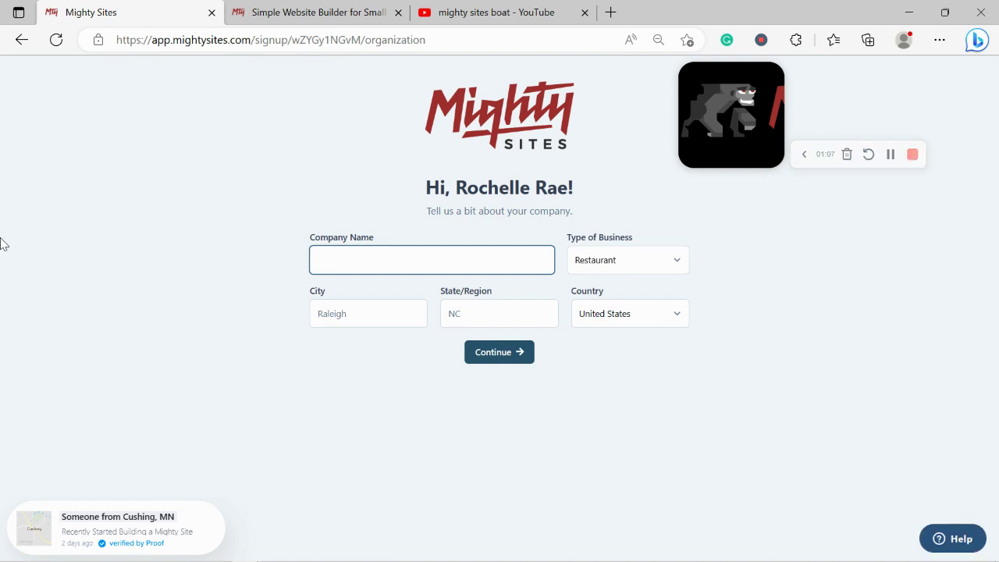
type("Rochelle's Boat R")
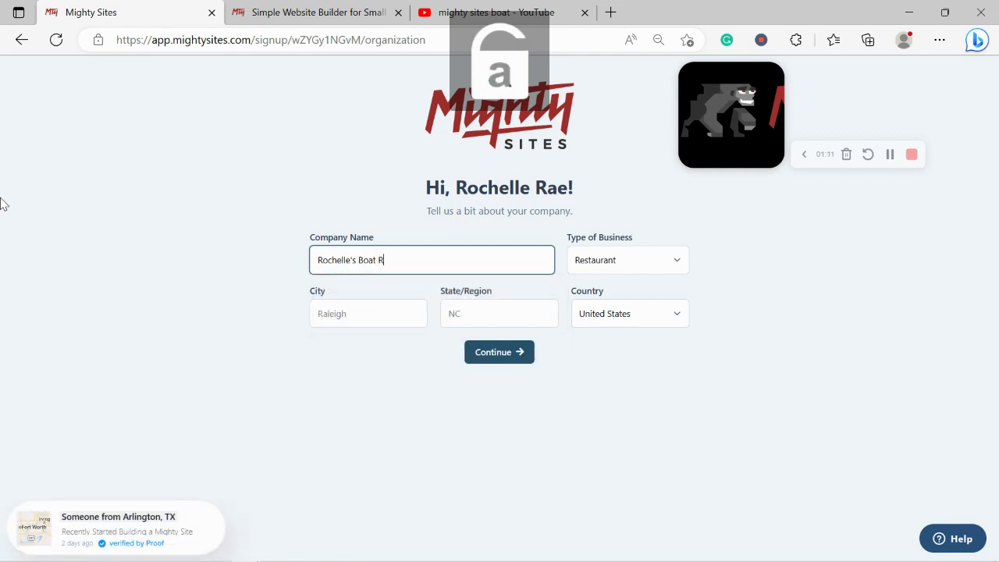
type("entals")
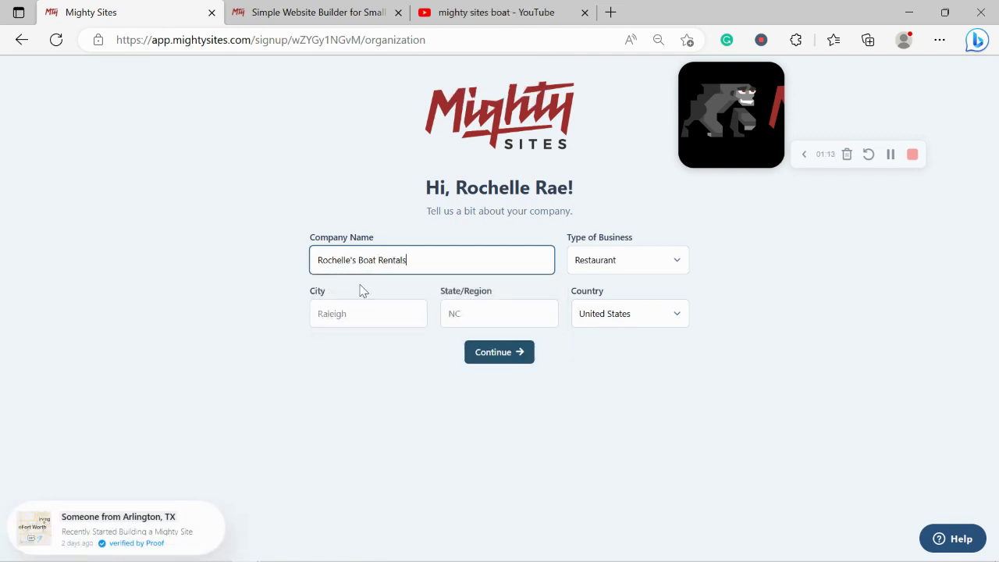
left_click(379, 307)
key("Caps_Lock")
type("DA")
key("Caps_Lock")
type("en")
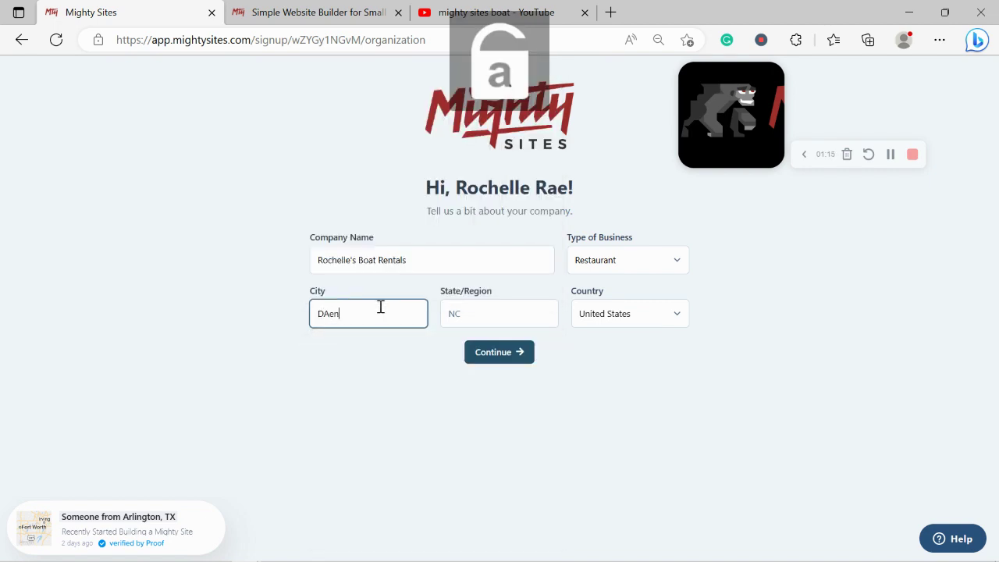
key("BackSpace")
key("BackSpace")
key("BackSpace")
type("er")
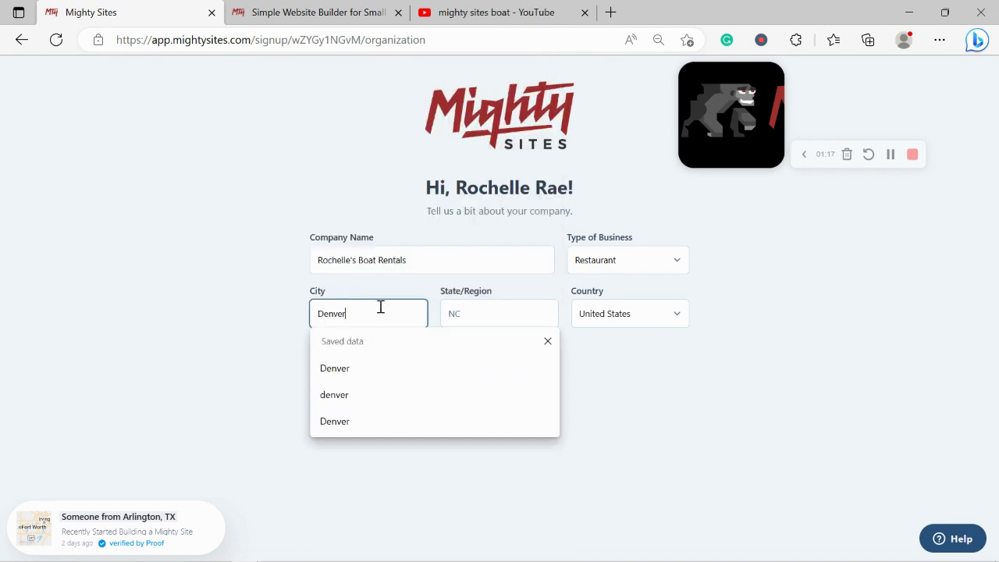
Set the state to Colorado and the type of business to Service
left_click(508, 304)
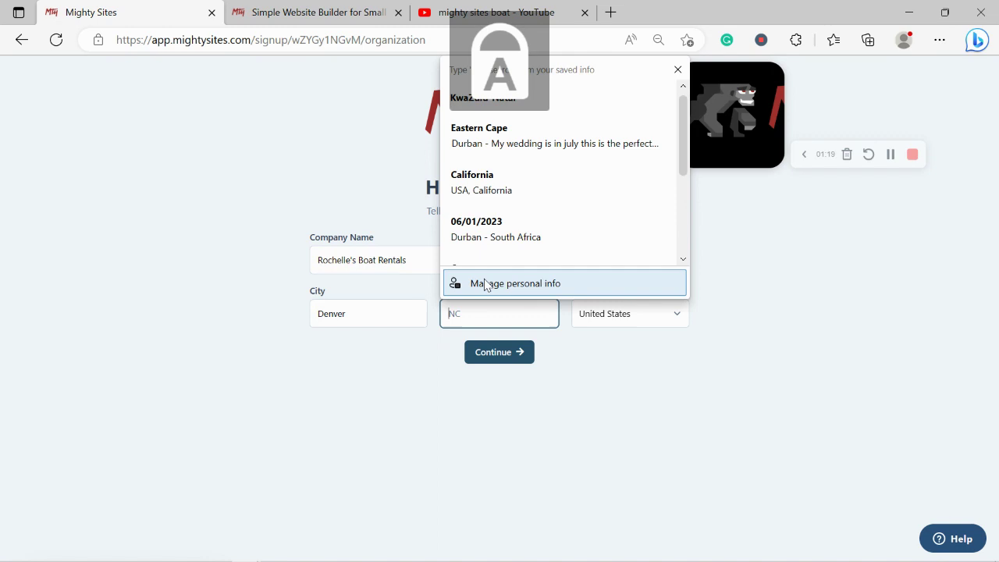
type("C")
key("Caps_Lock")
type("olorado")
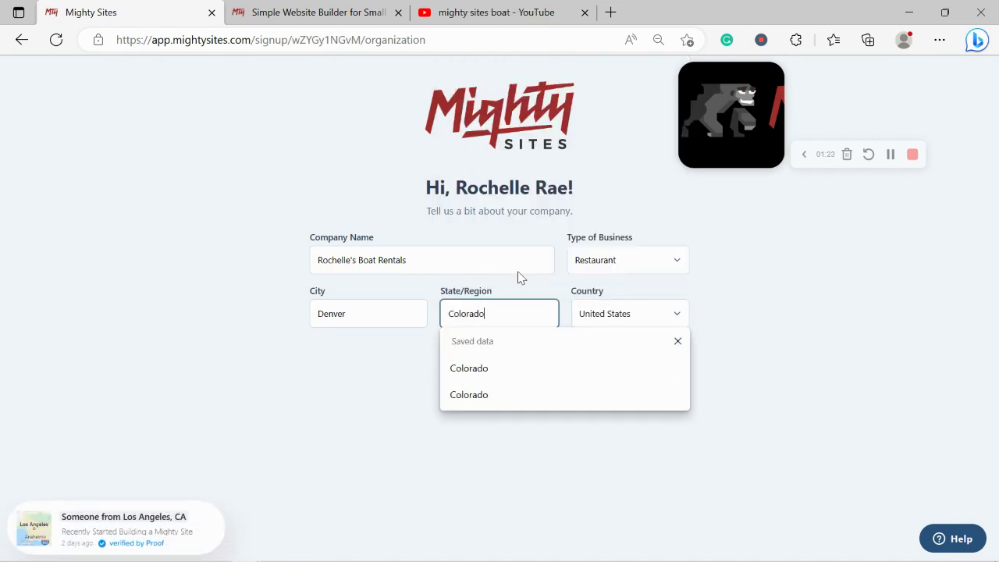
left_click(627, 266)
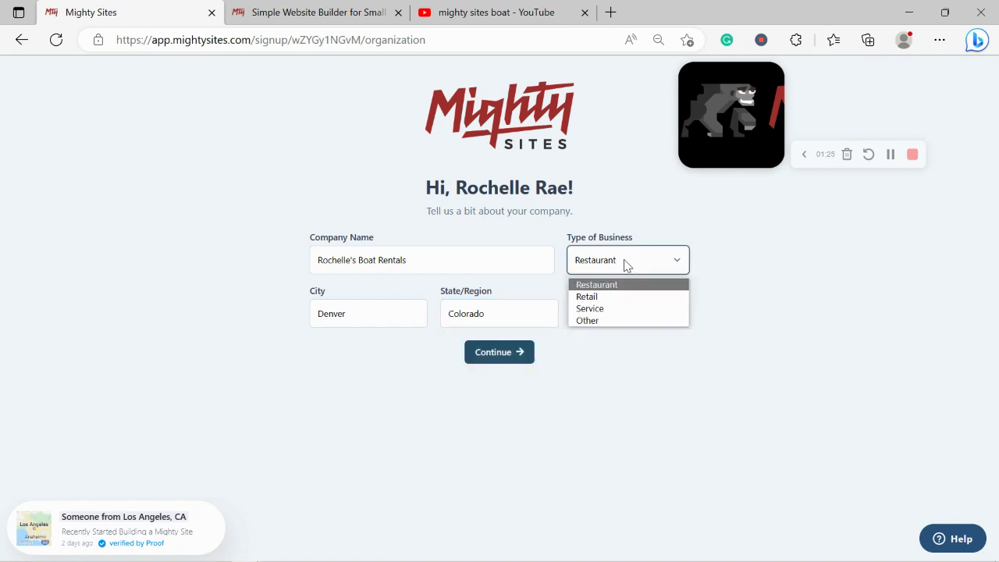
left_click(632, 308)
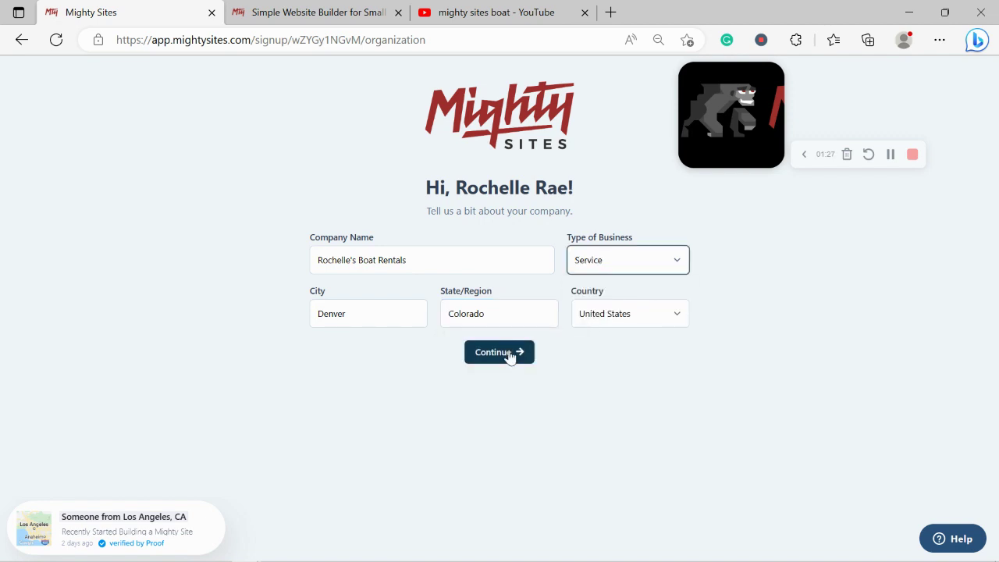
left_click(508, 352)
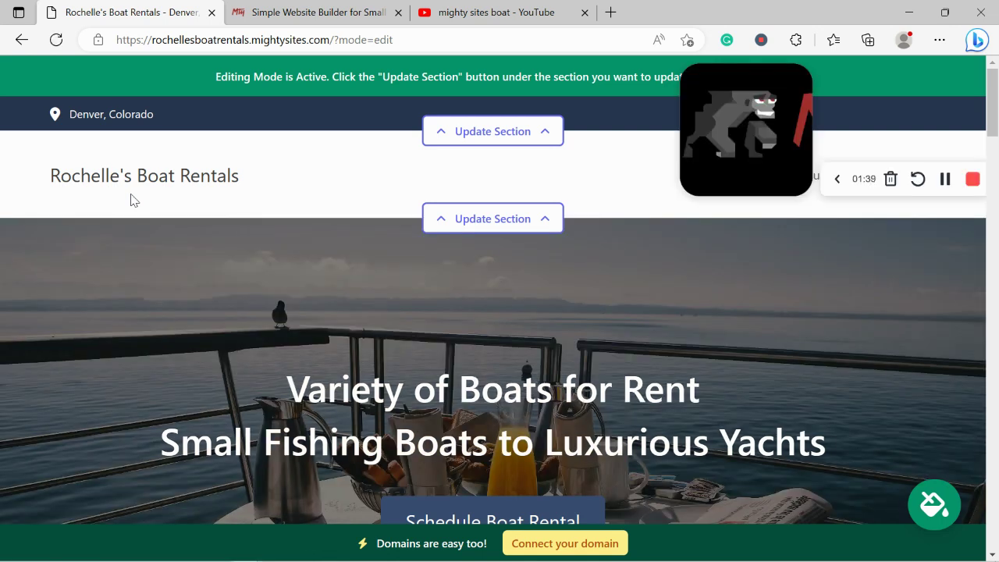
scroll(133, 200, "down", 5)
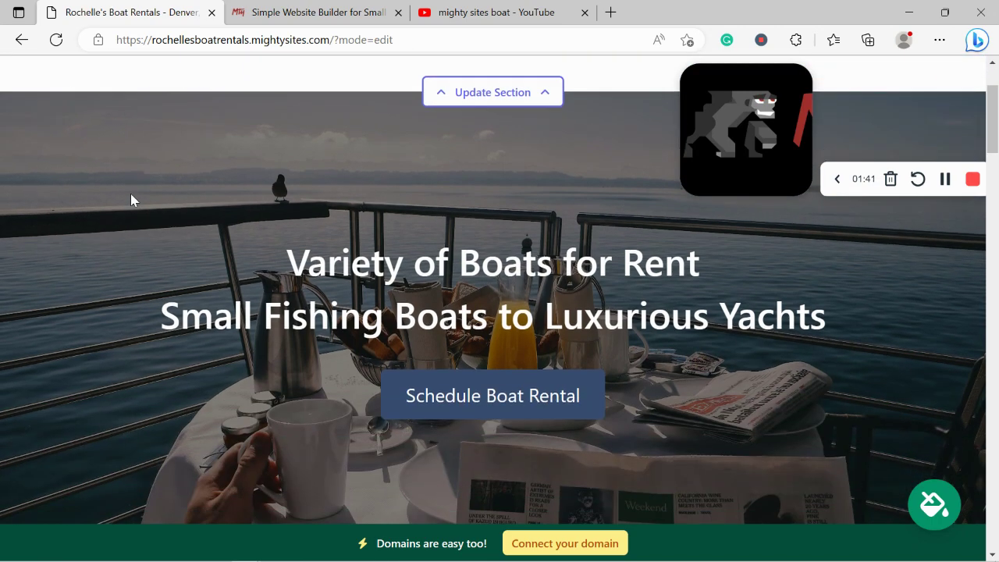
scroll(129, 191, "down", 3)
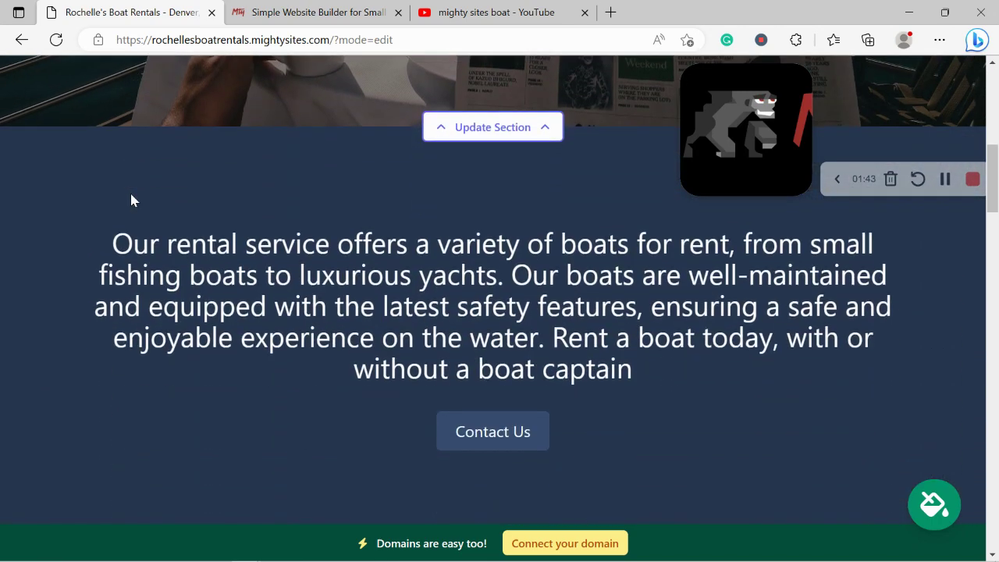
left_click_drag(115, 244, 653, 393)
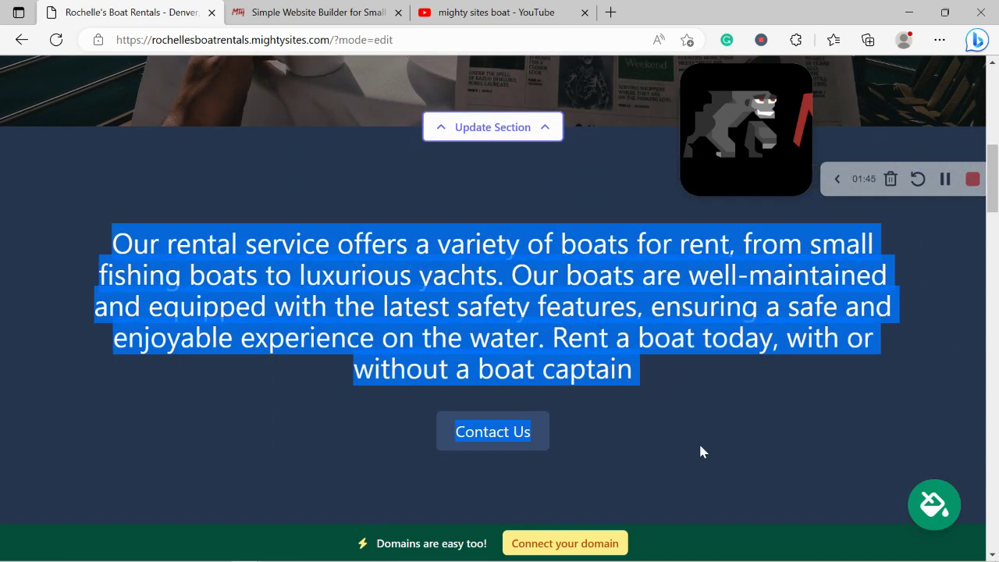
scroll(698, 442, "down", 3)
scroll(700, 451, "down", 3)
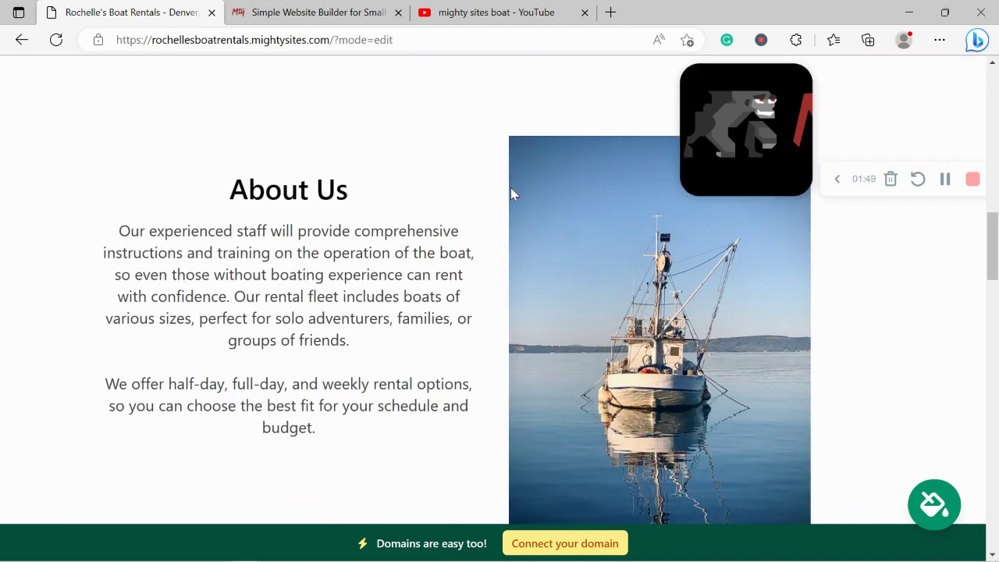
key("ctrl+a")
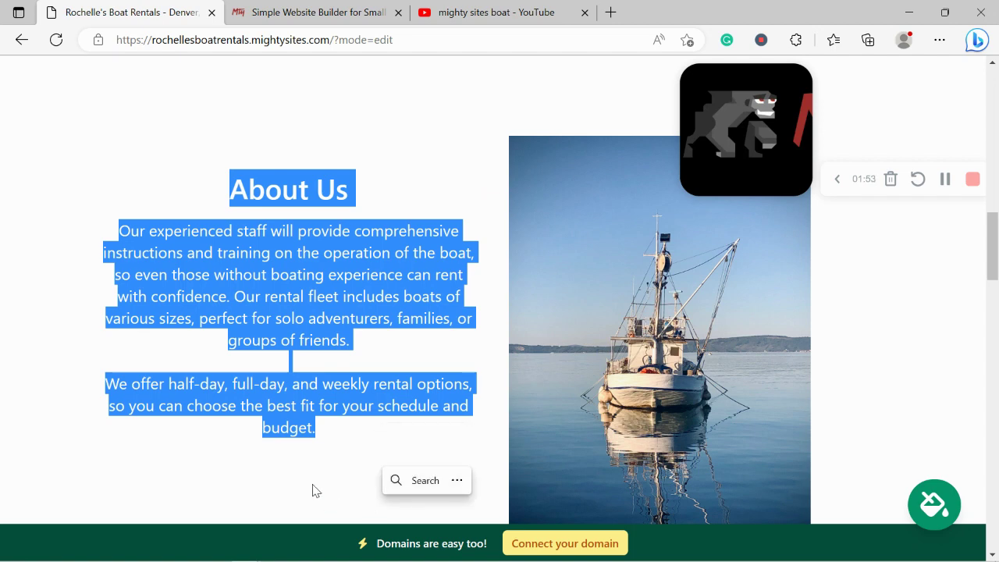
scroll(312, 489, "down", 2)
scroll(313, 489, "down", 4)
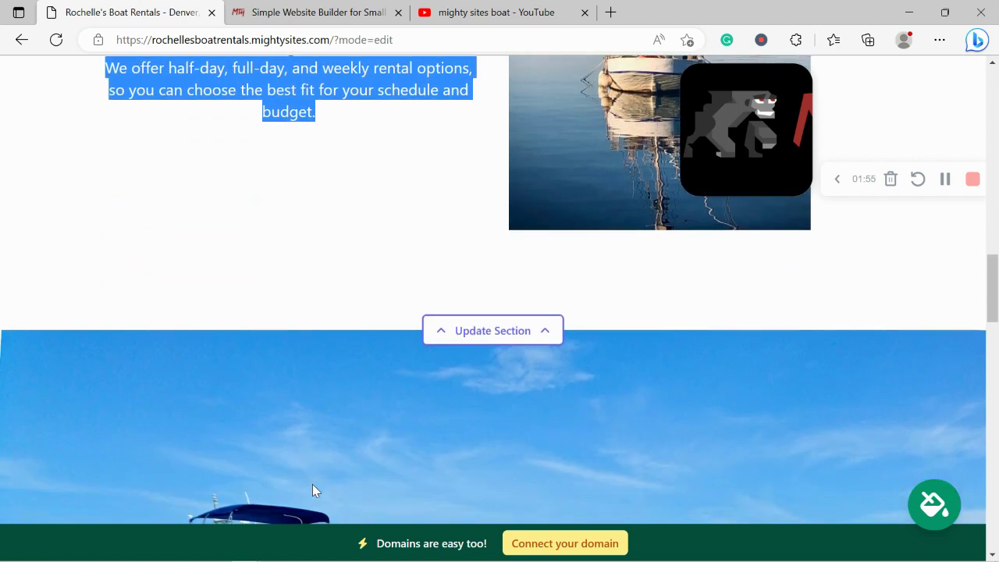
scroll(312, 489, "down", 2)
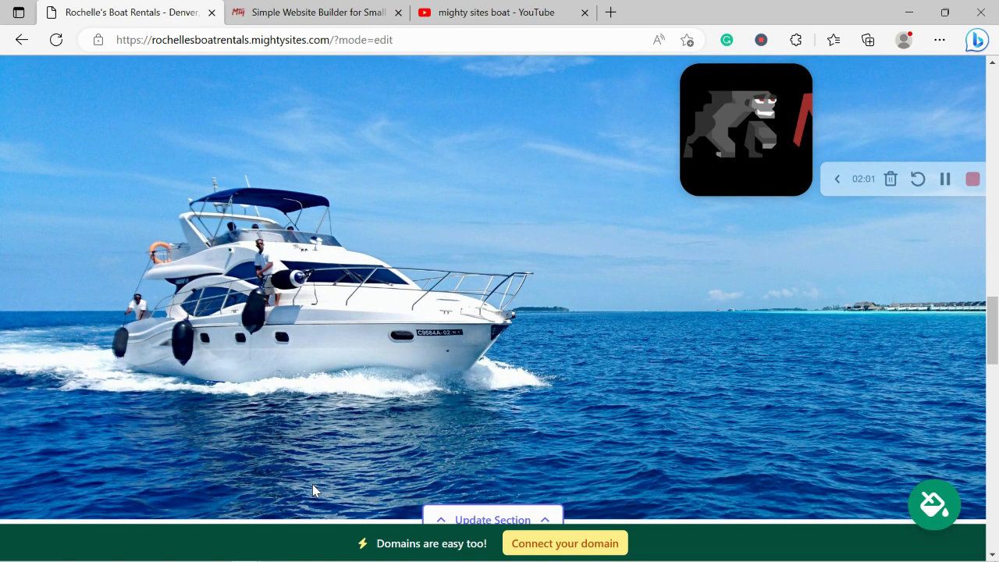
scroll(312, 489, "down", 3)
scroll(314, 489, "down", 2)
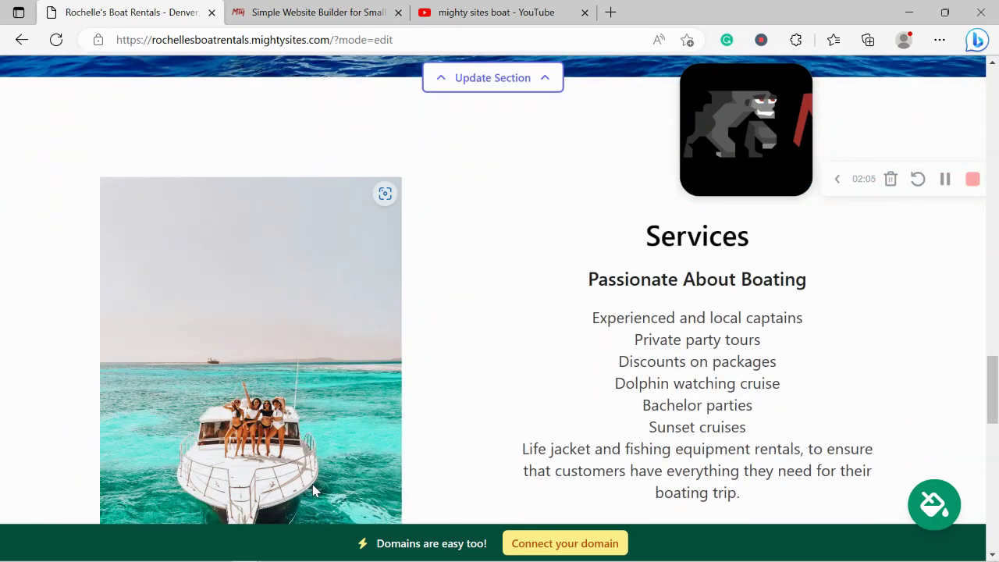
scroll(312, 489, "down", 1)
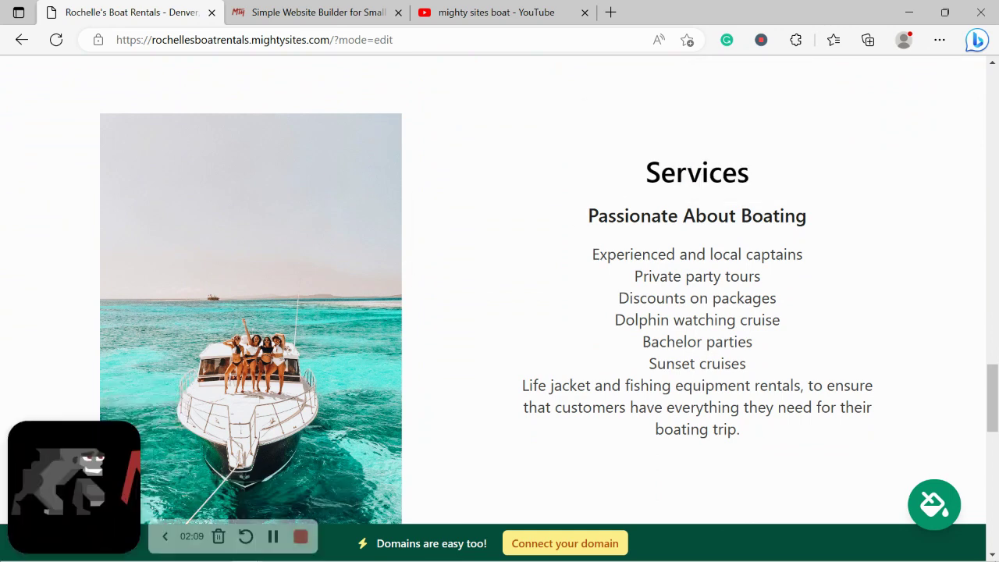
left_click_drag(609, 156, 786, 468)
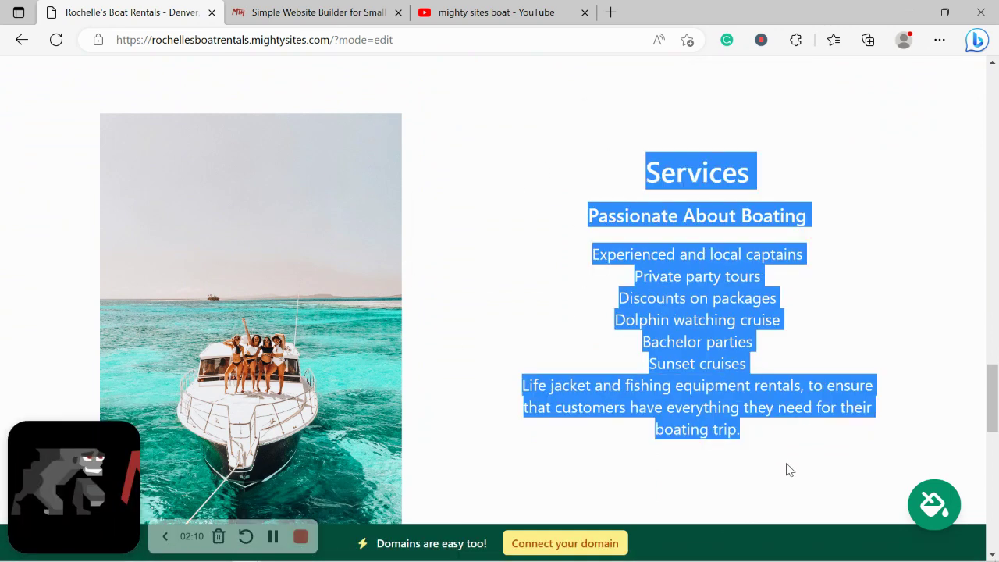
left_click(569, 468)
scroll(569, 469, "down", 4)
scroll(569, 468, "down", 7)
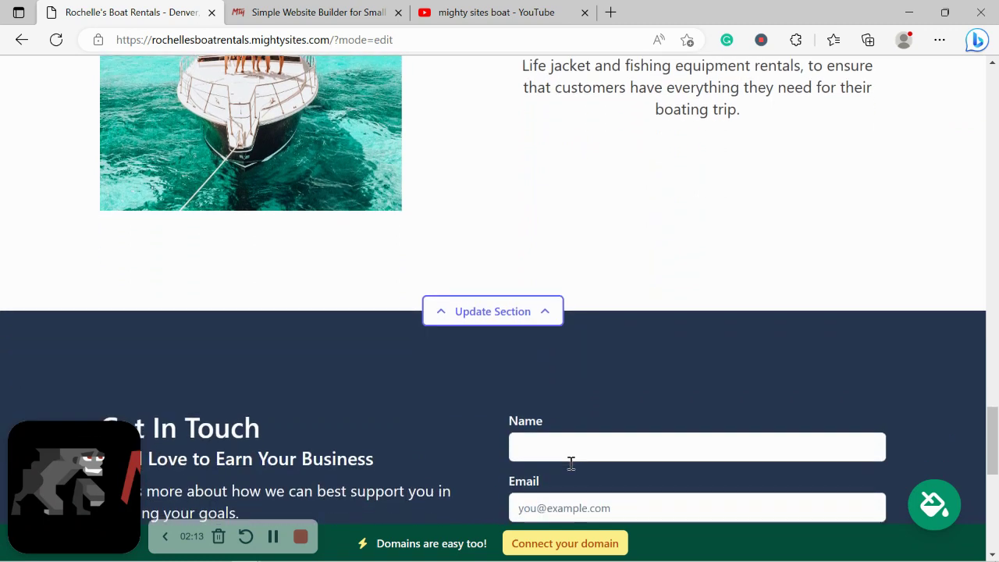
scroll(571, 469, "down", 2)
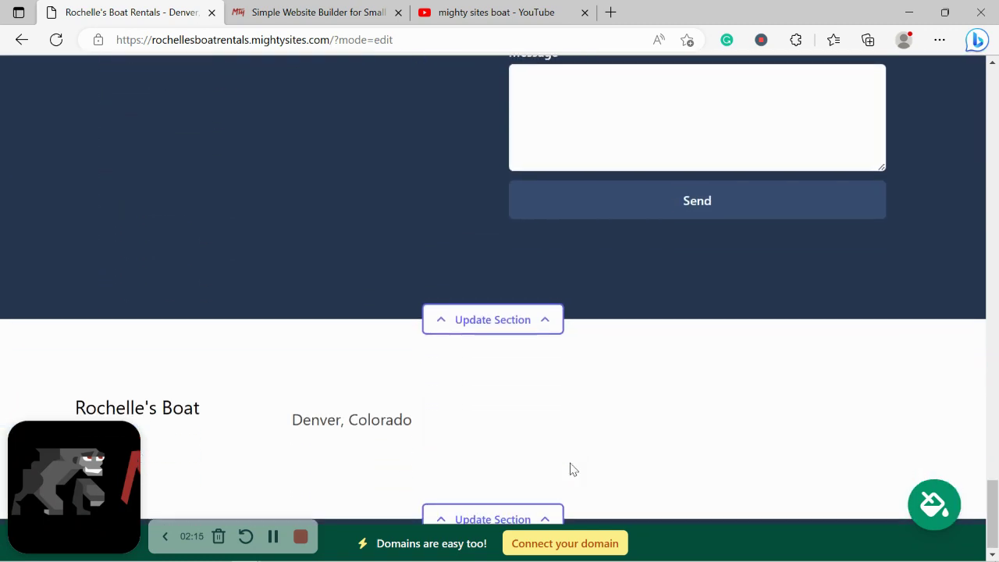
scroll(570, 468, "up", 4)
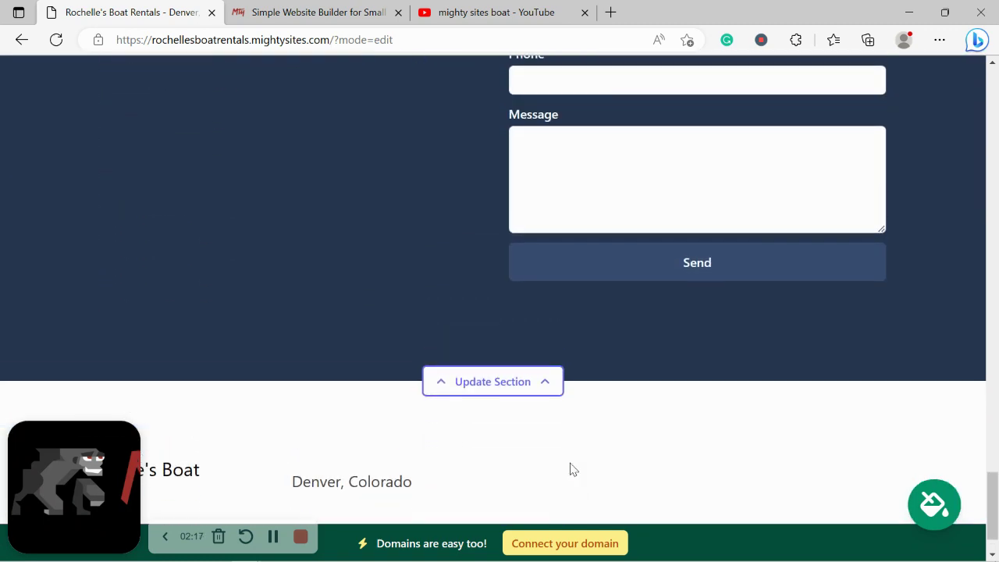
scroll(571, 464, "up", 6)
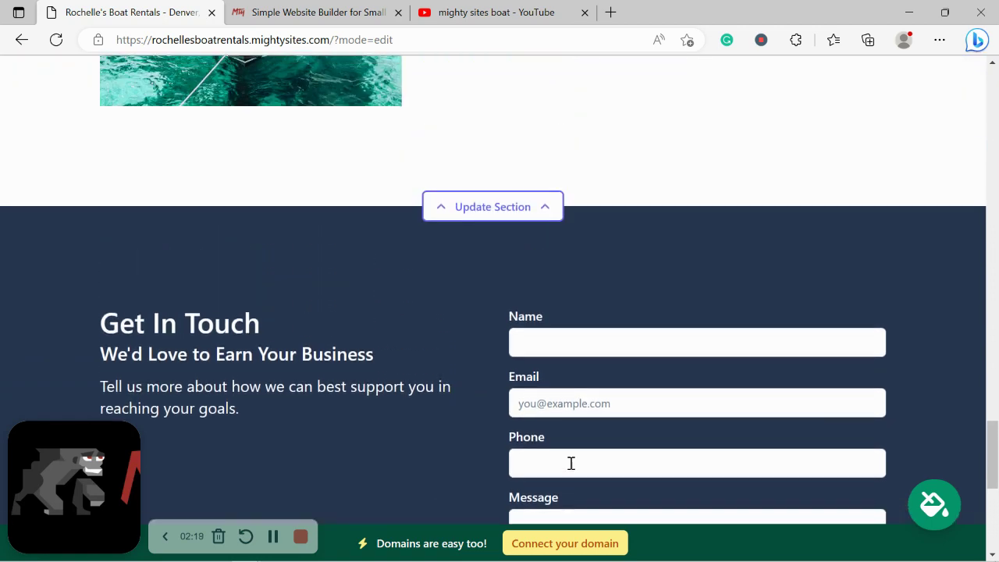
scroll(571, 468, "up", 5)
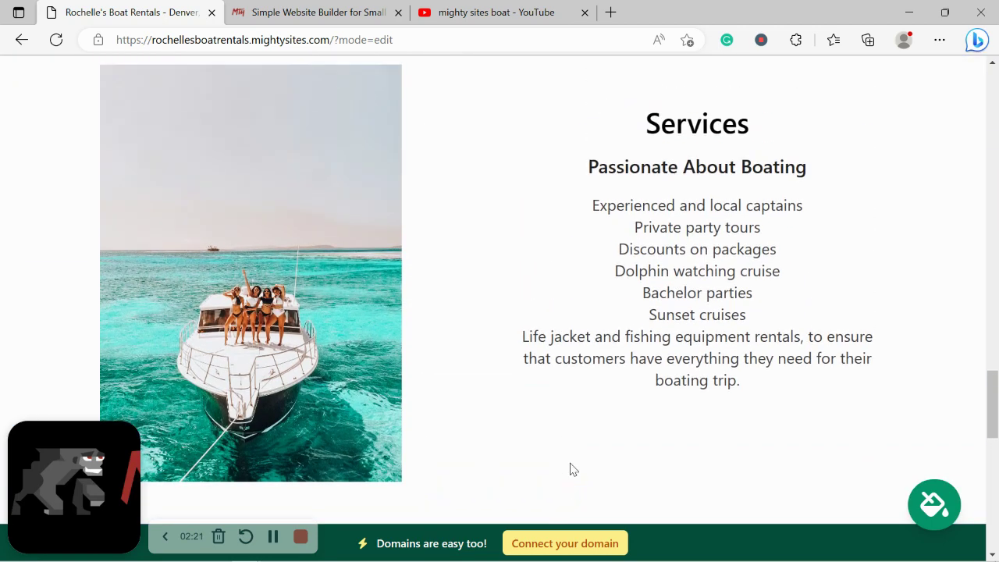
scroll(570, 468, "up", 10)
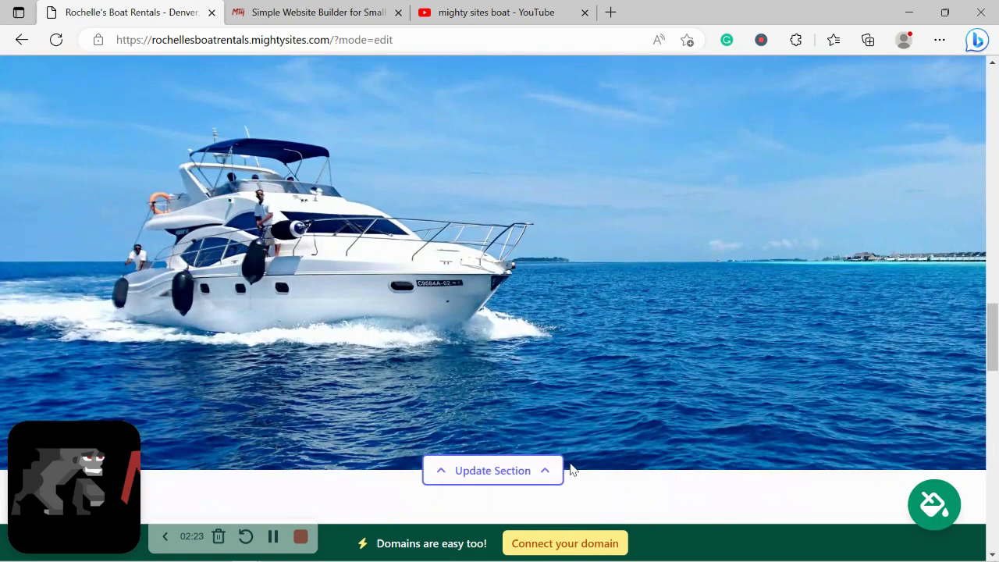
scroll(569, 468, "up", 8)
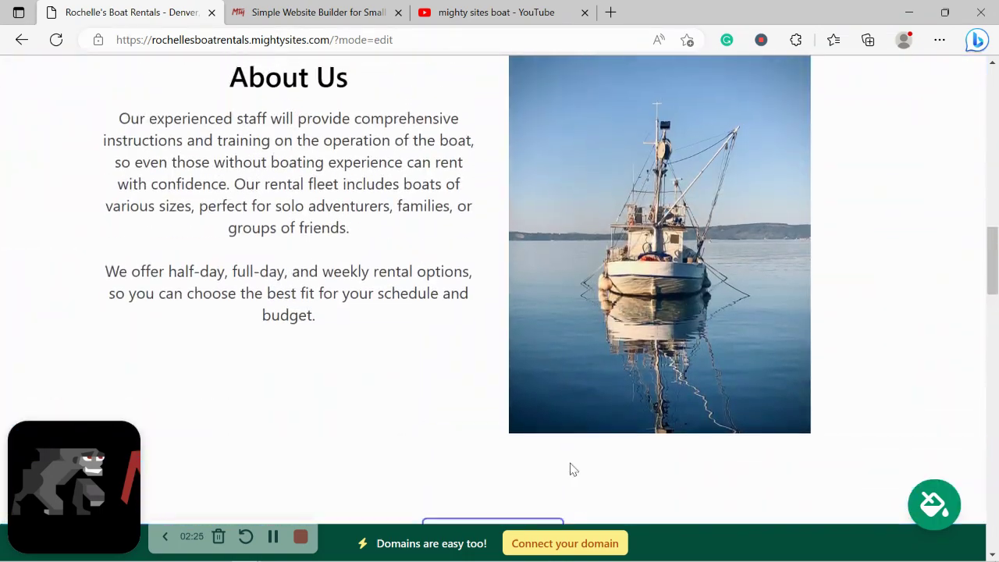
scroll(569, 467, "up", 10)
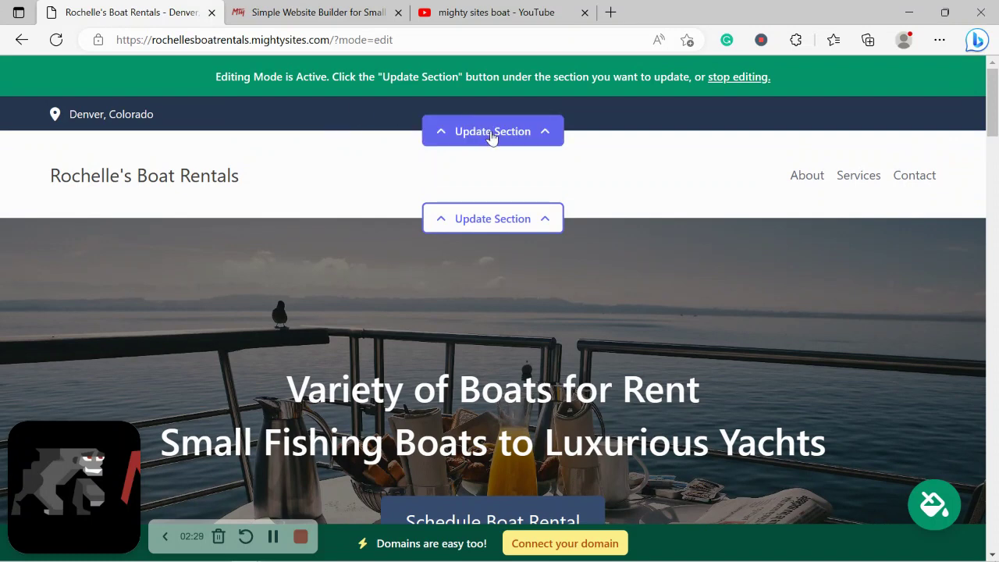
In the top bar's location details, enter the organization email, shown on site, and the phone number
left_click(492, 134)
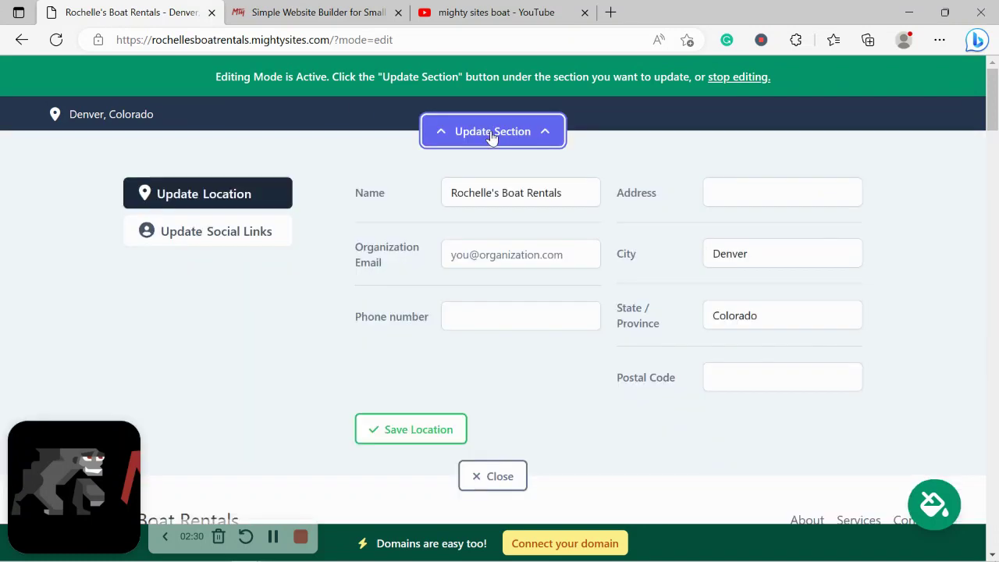
left_click(515, 261)
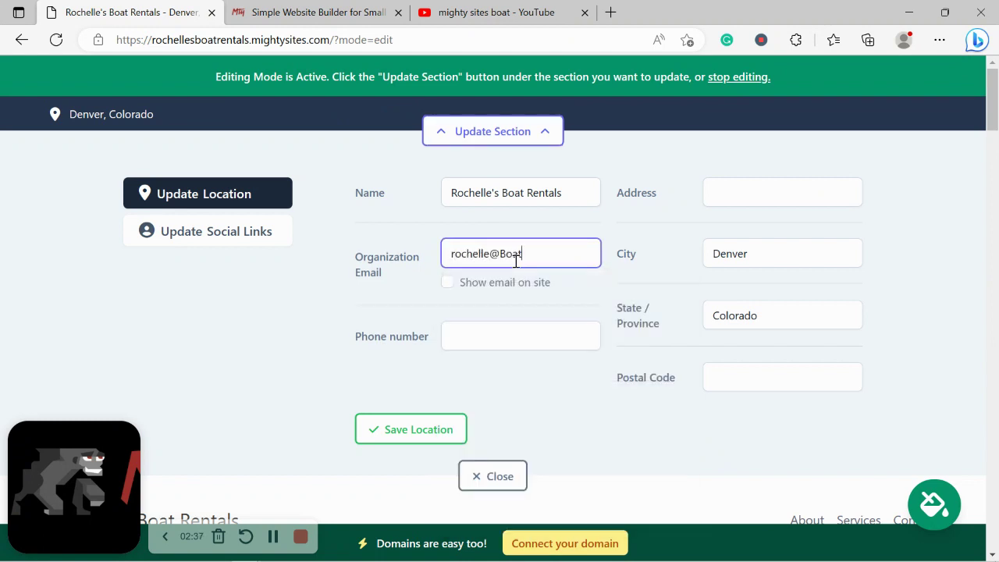
left_click(446, 283)
left_click(483, 332)
type("5")
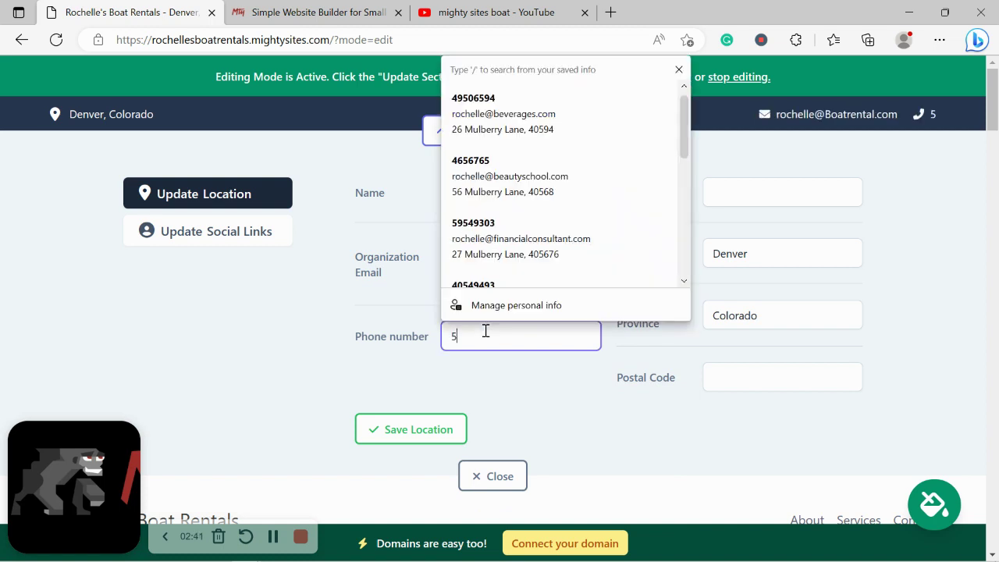
type("06=7876")
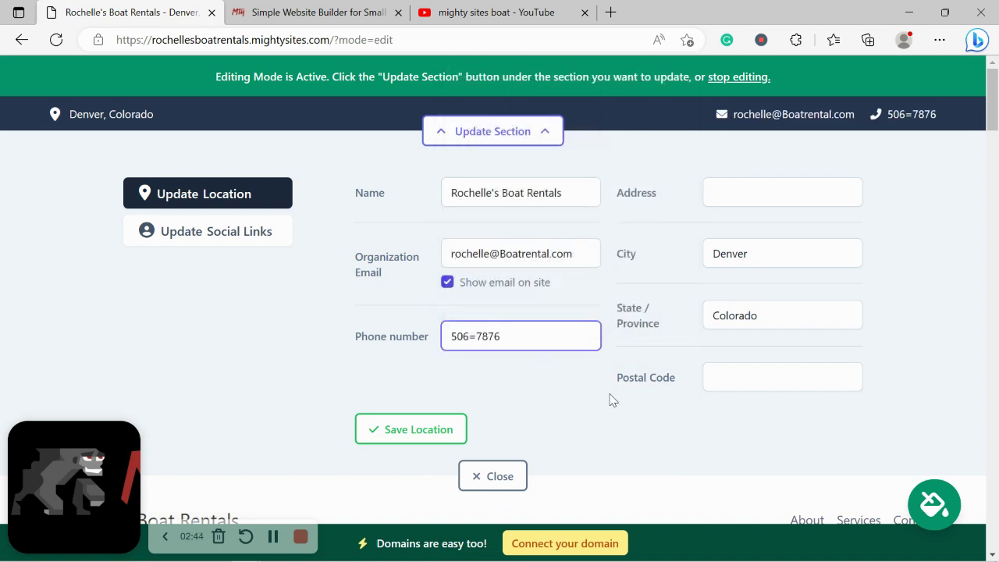
left_click(612, 399)
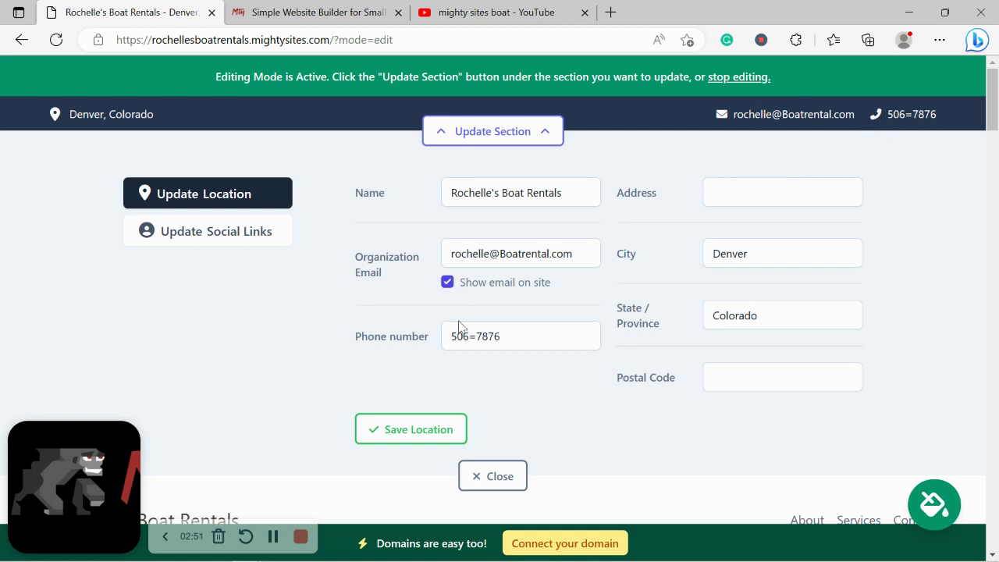
left_click(479, 341)
key("BackSpace")
type("-")
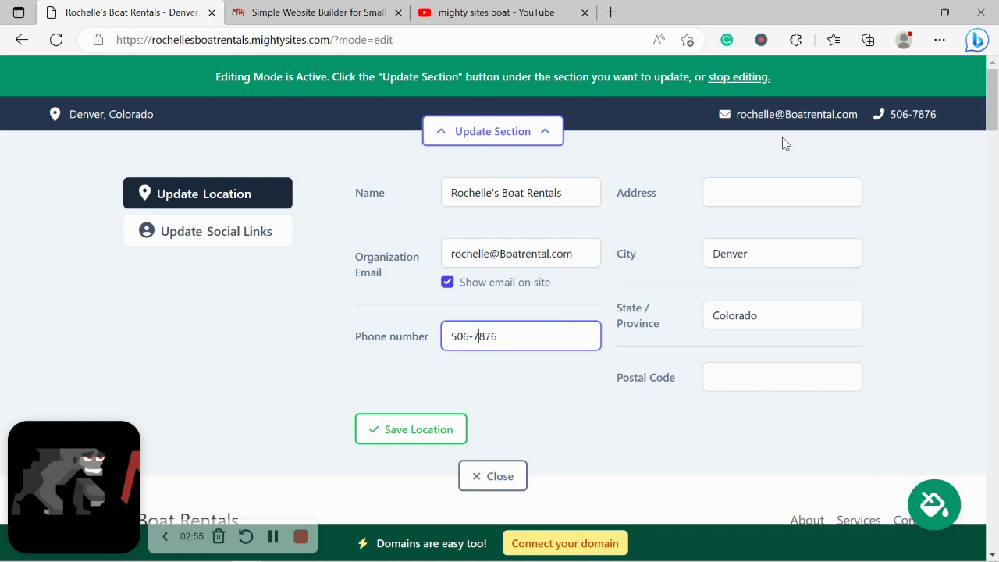
Add the street address and postal code, then save the location
left_click(768, 185)
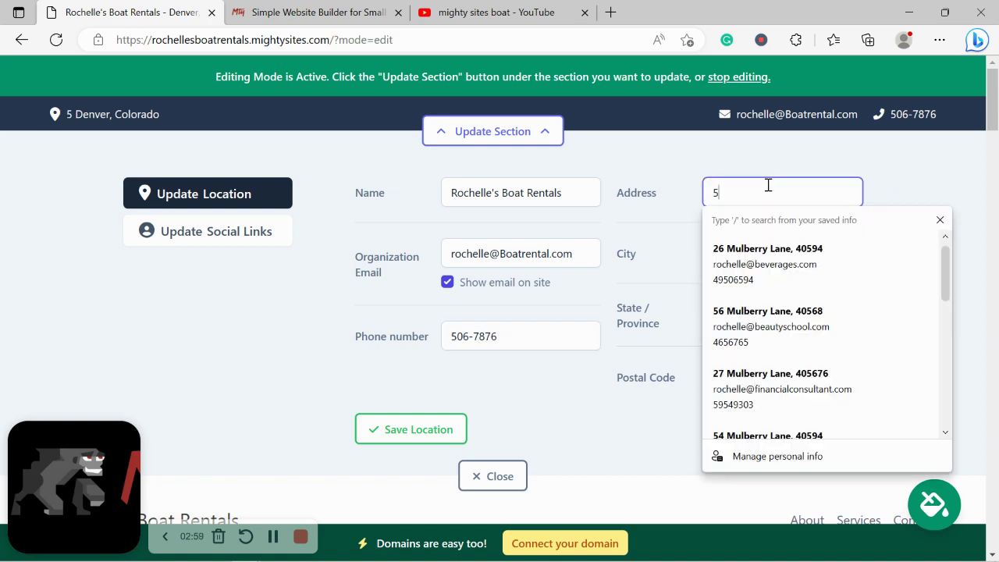
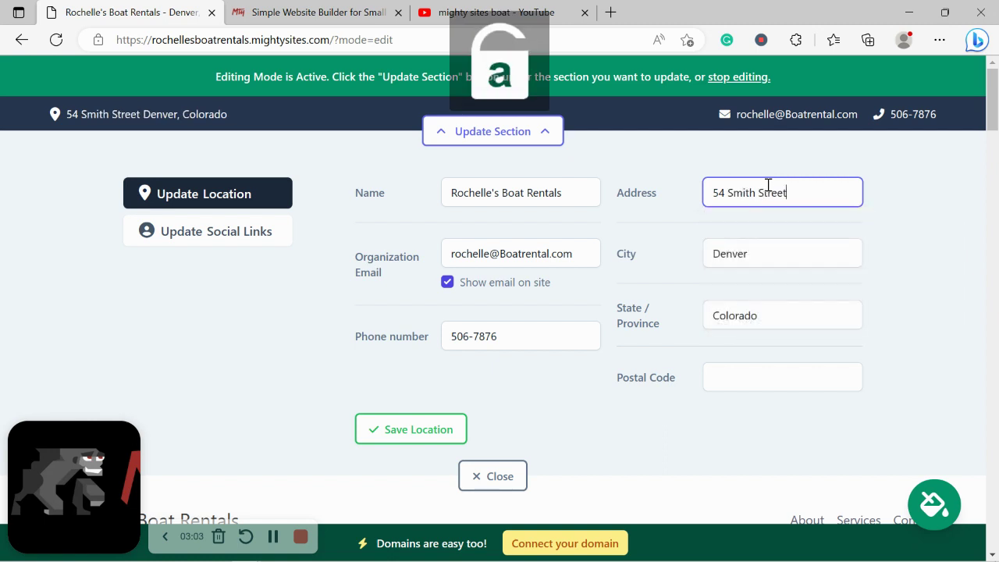
left_click(754, 376)
type("4o05")
key("BackSpace")
key("BackSpace")
key("BackSpace")
type("0")
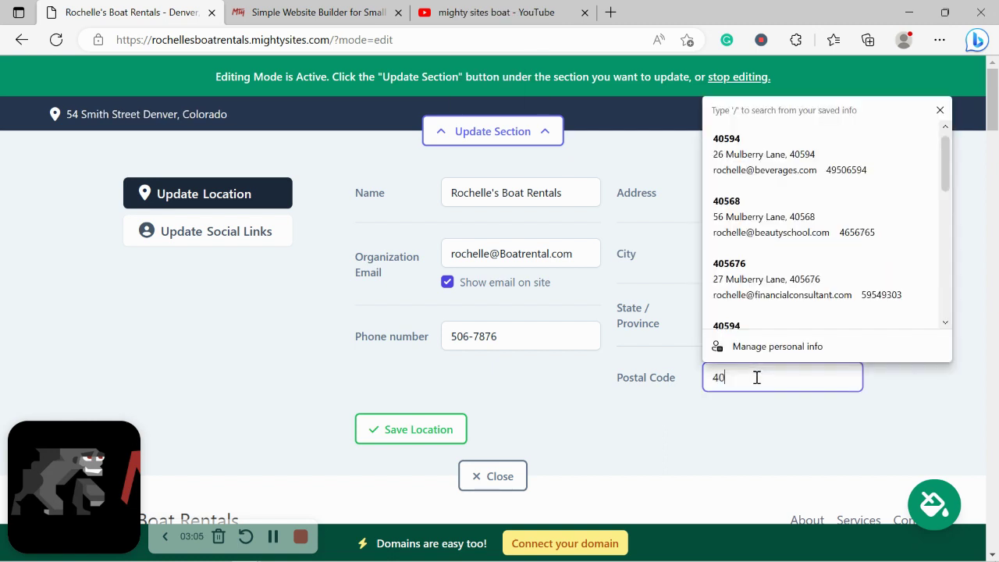
type("589")
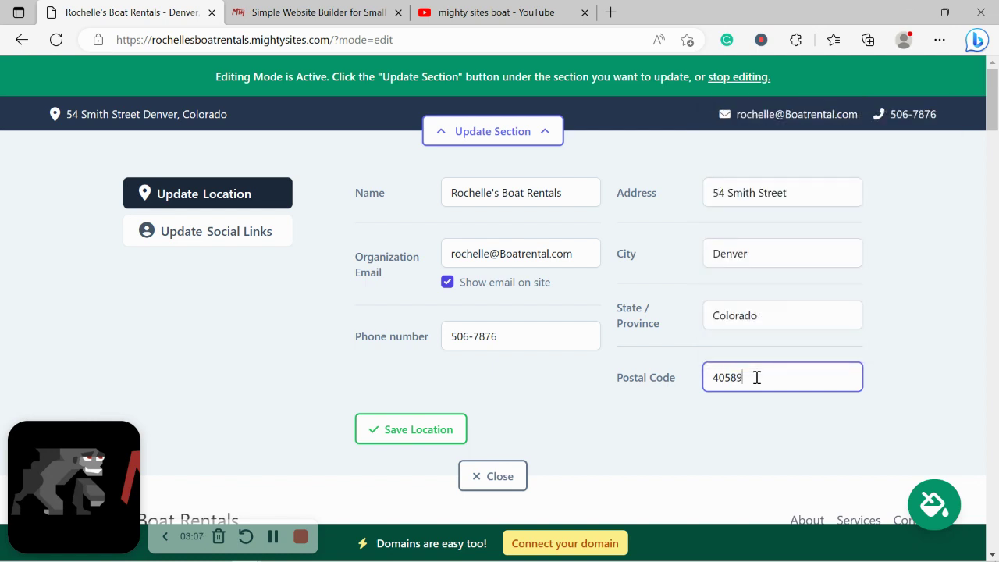
left_click(433, 437)
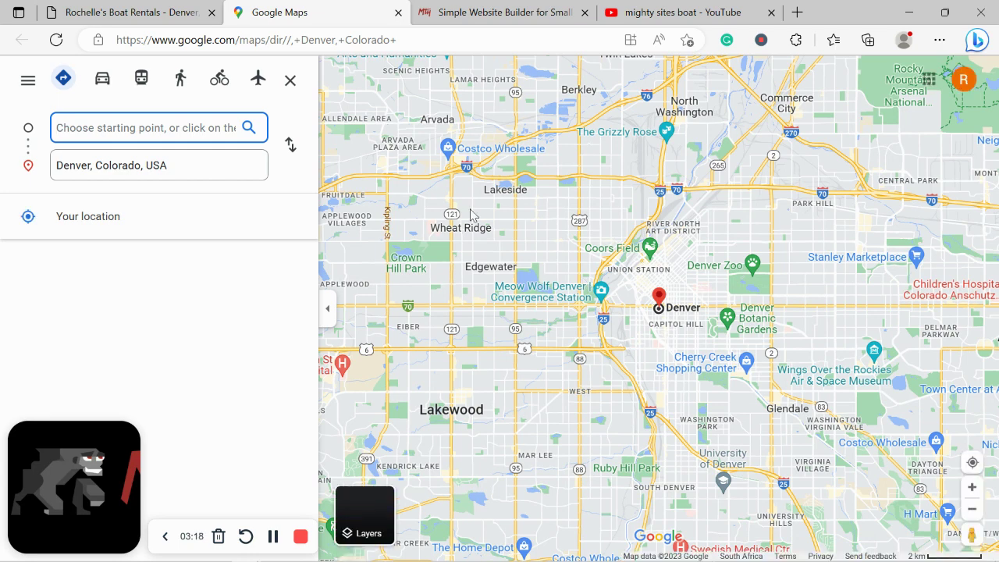
left_click(117, 12)
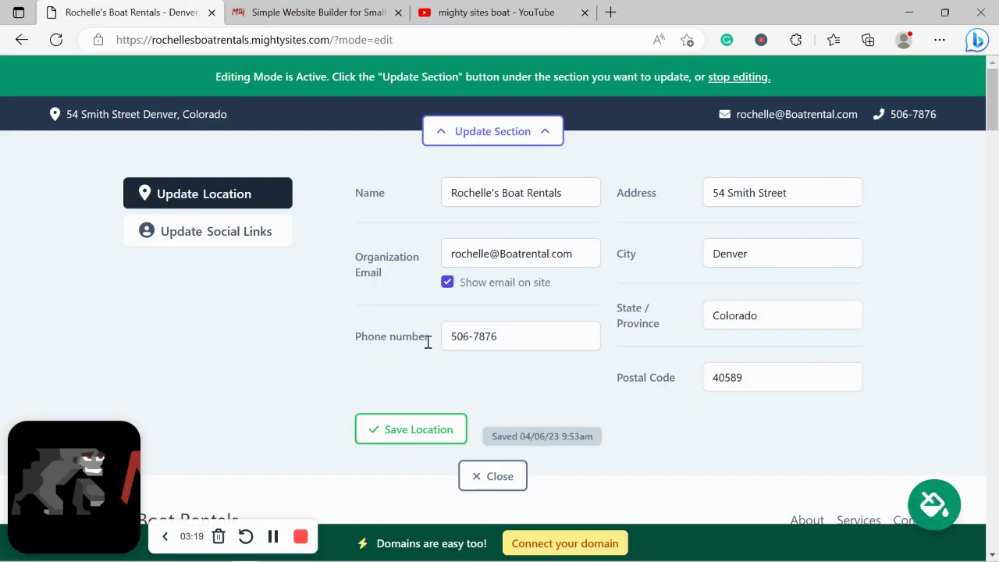
Enter 'mightysites' as the Instagram and Twitter handles, save the social links, and close the editor
left_click(430, 425)
left_click(206, 236)
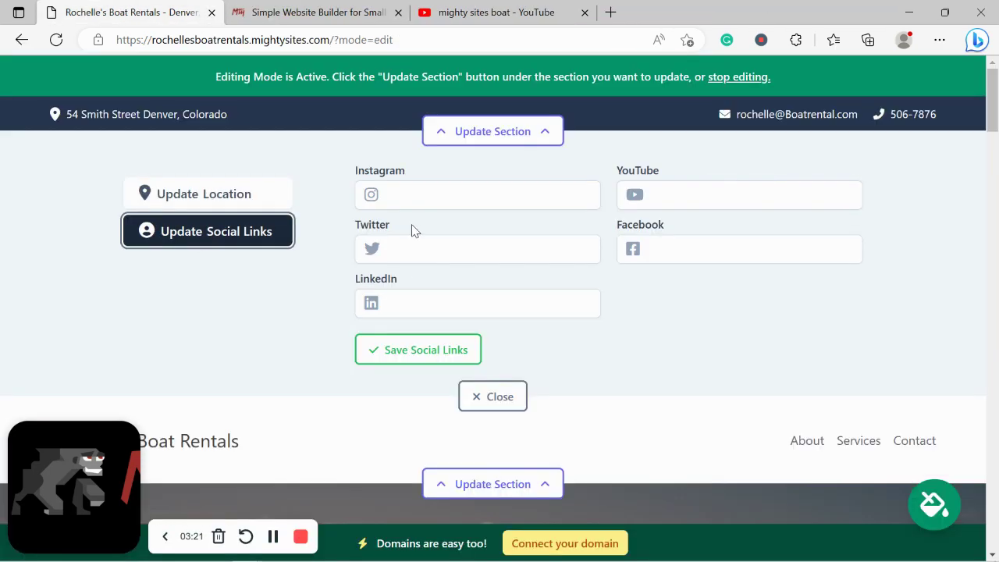
left_click(474, 197)
type("migh")
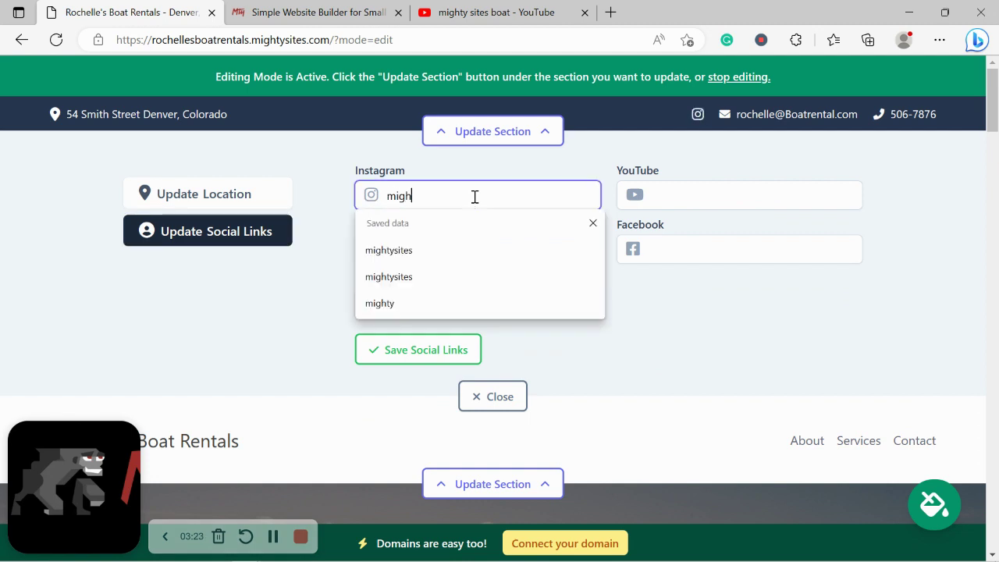
type("tysutes")
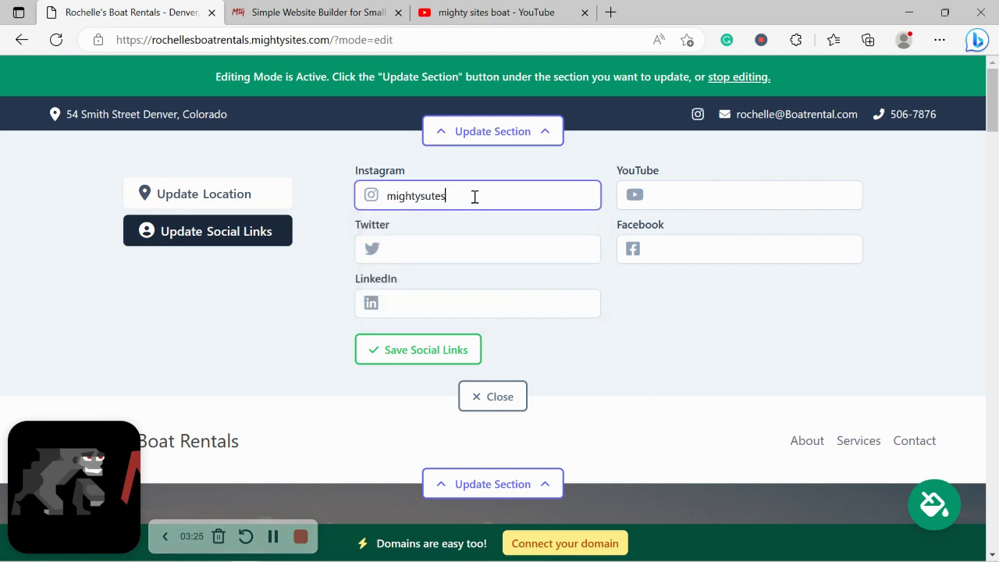
key("BackSpace")
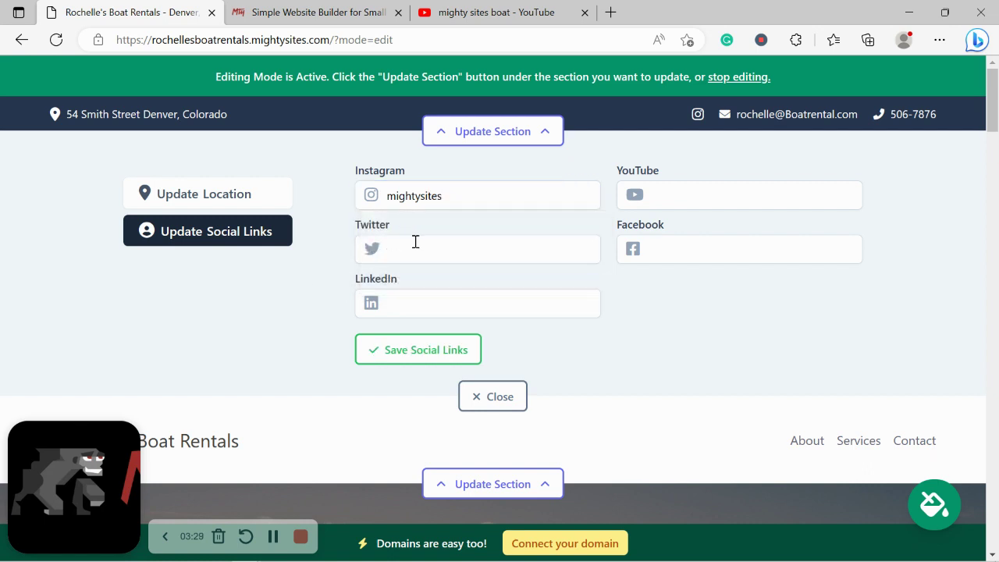
left_click(423, 250)
type("mightysites")
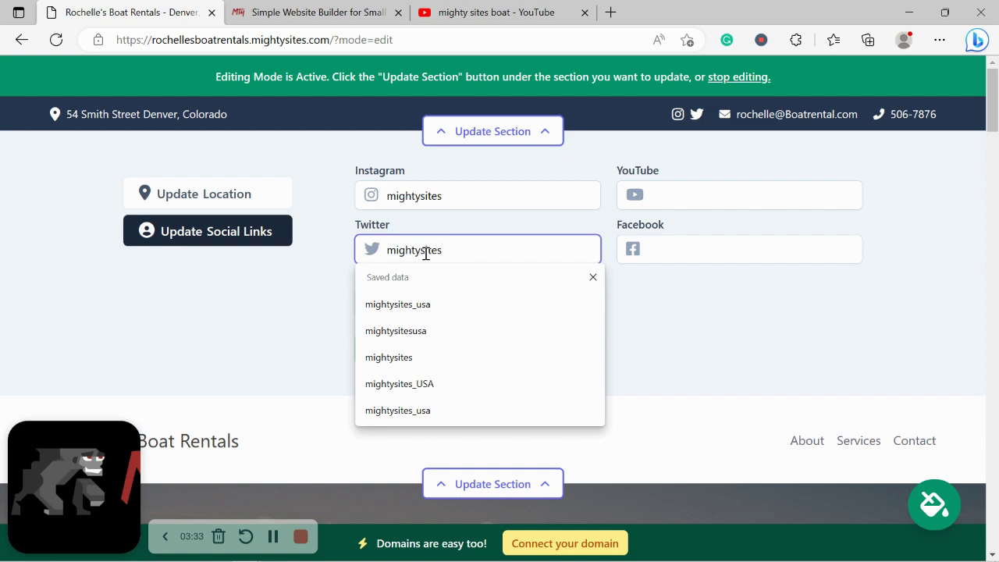
left_click(692, 292)
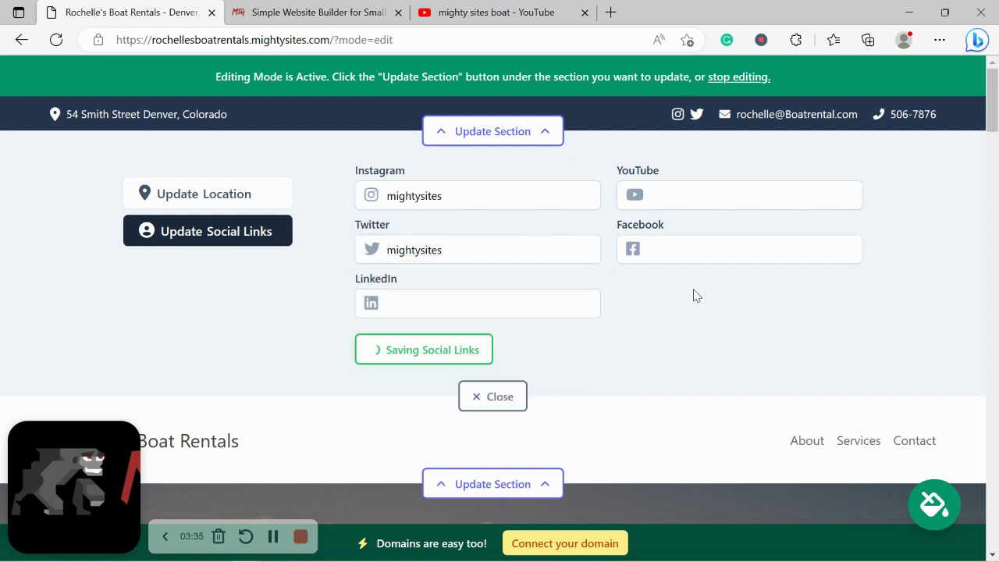
left_click_drag(992, 101, 993, 531)
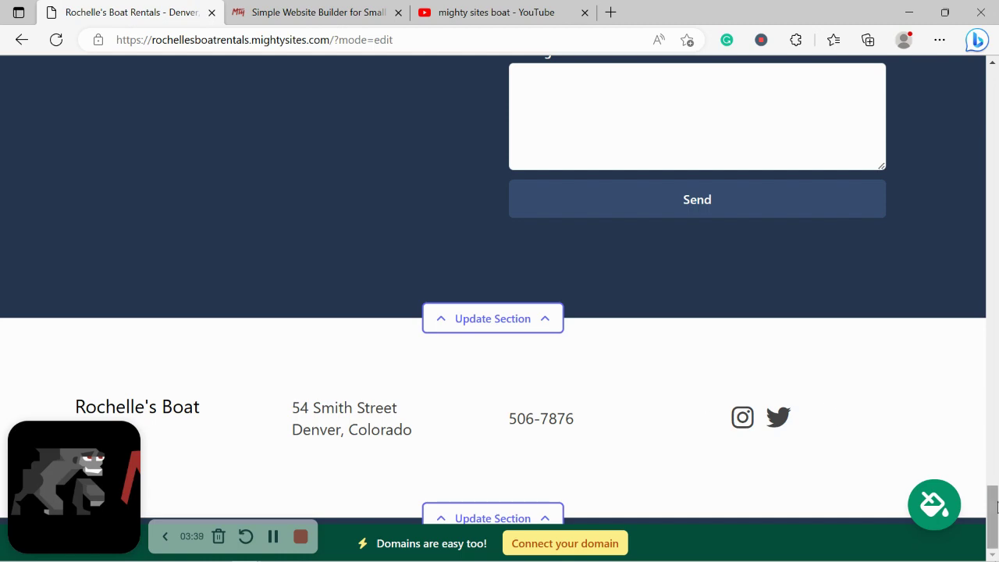
left_click_drag(996, 491, 997, 81)
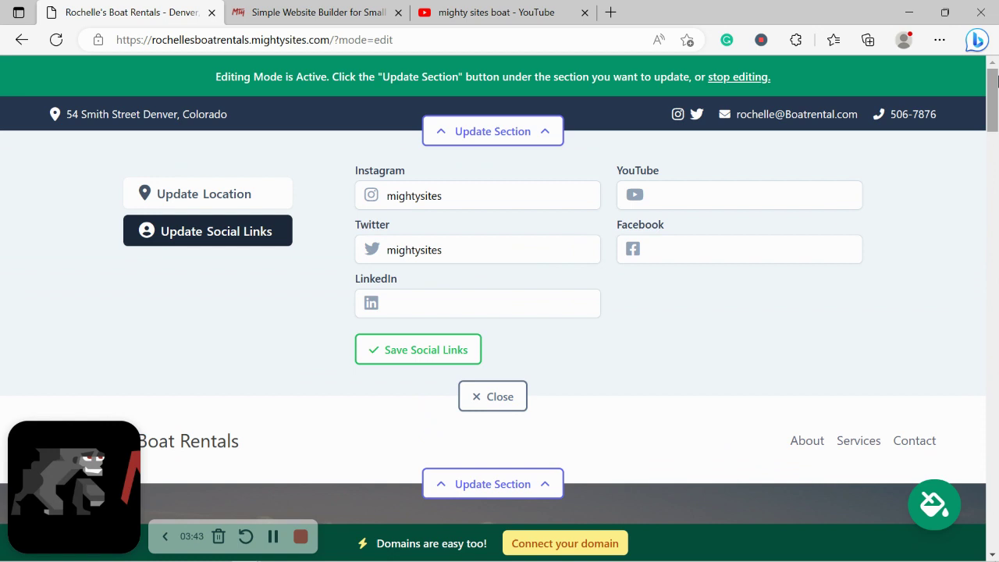
left_click(462, 359)
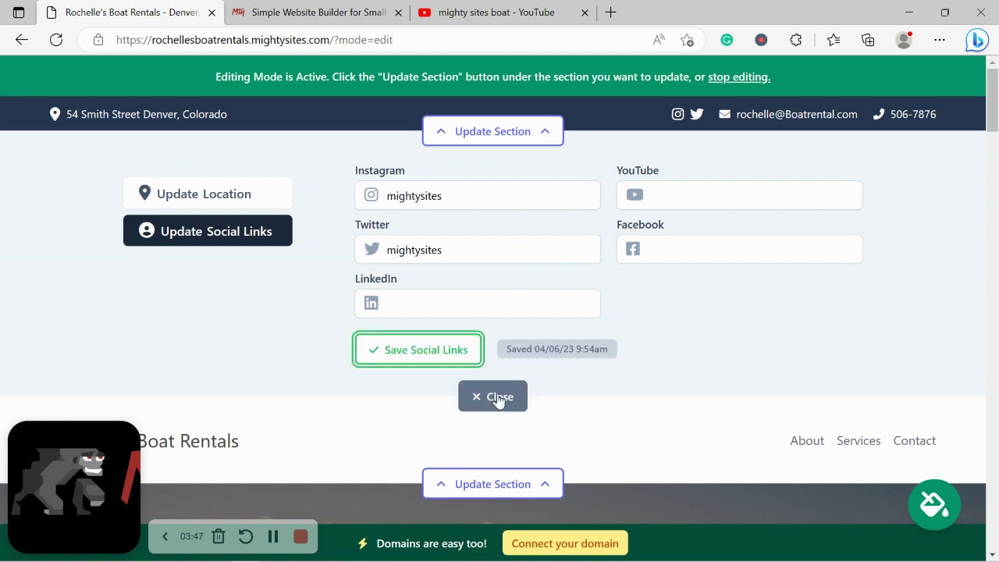
left_click(497, 398)
Upload the 'Mighty Sites Logo YouTube' image from the computer through the header's Update Logo option
left_click(498, 221)
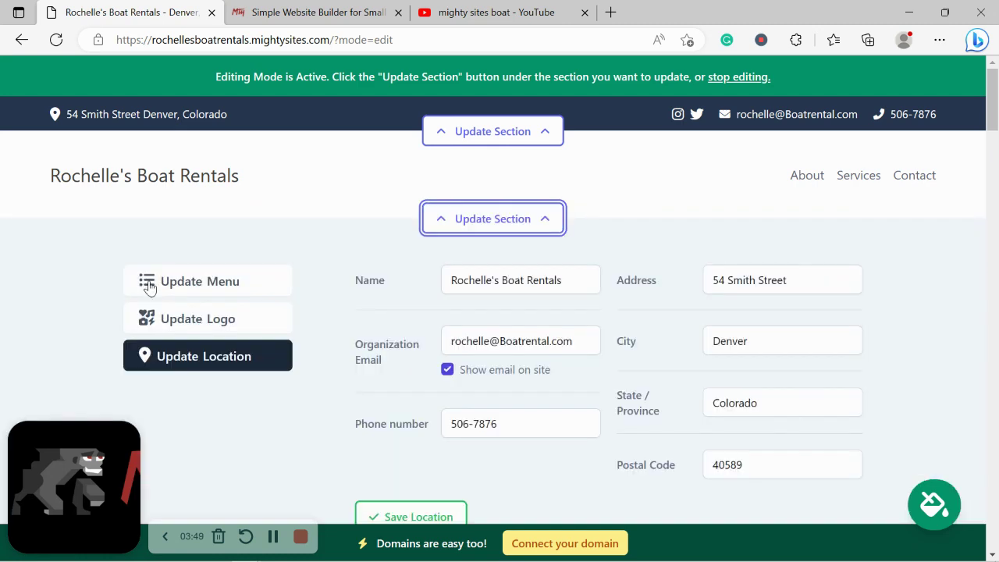
left_click(216, 315)
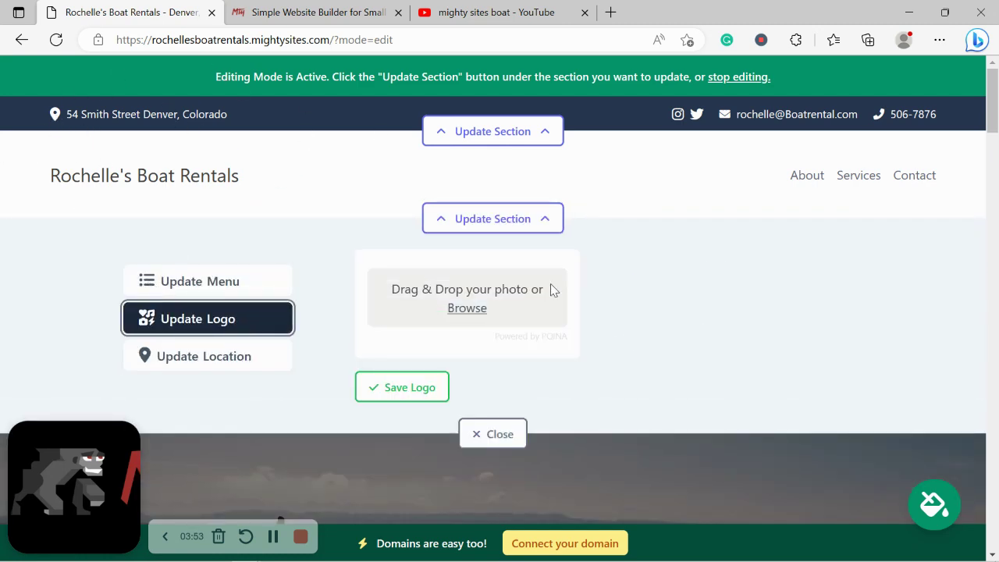
left_click(469, 310)
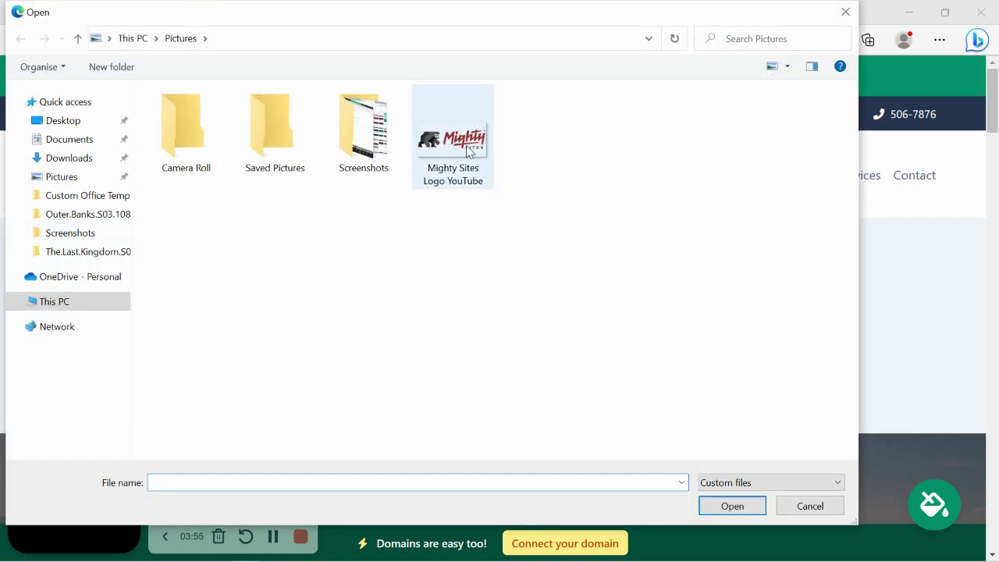
double_click(466, 144)
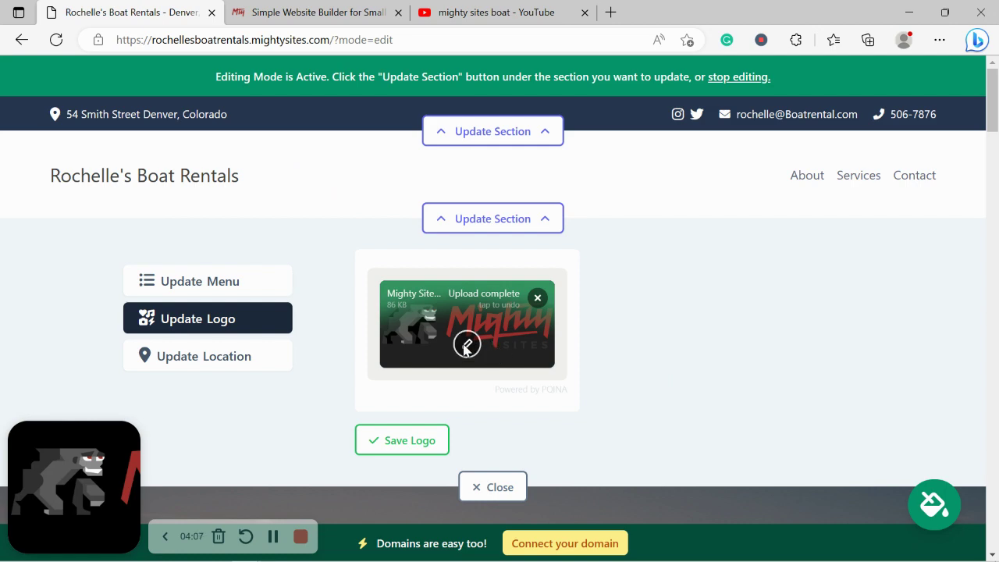
Trim the empty space above and below the uploaded logo, save it, and close the logo editor
left_click(466, 345)
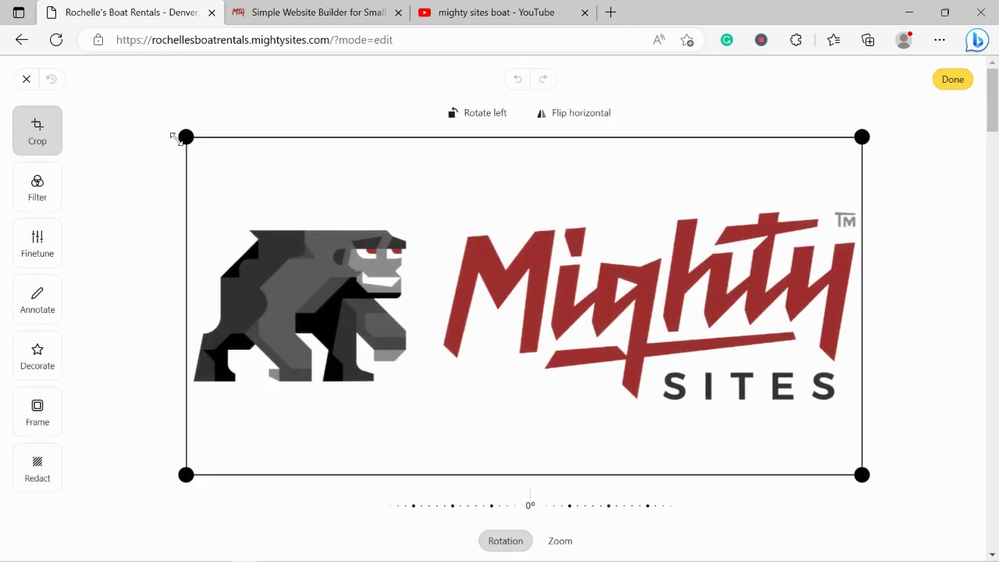
left_click_drag(173, 137, 176, 196)
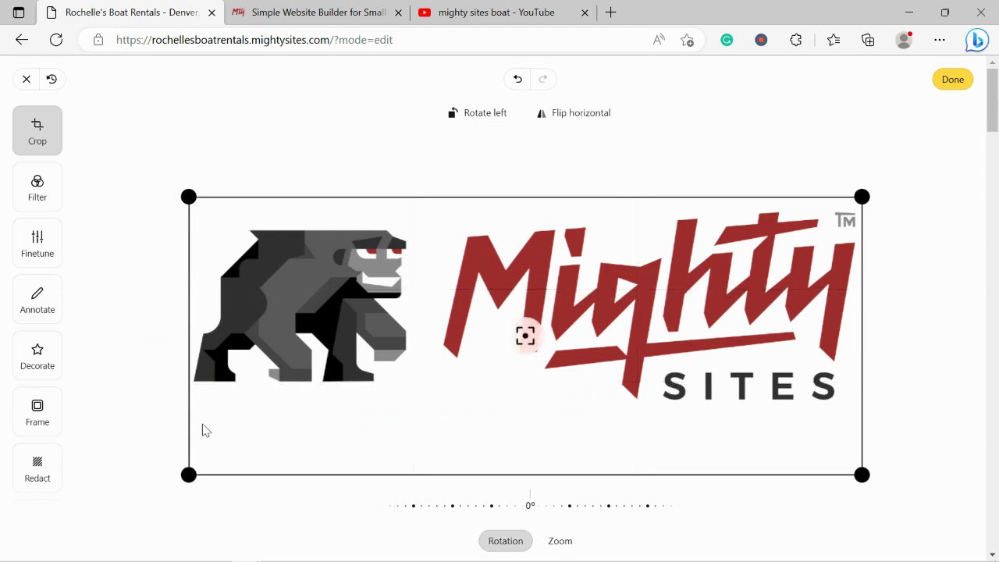
left_click_drag(190, 473, 189, 422)
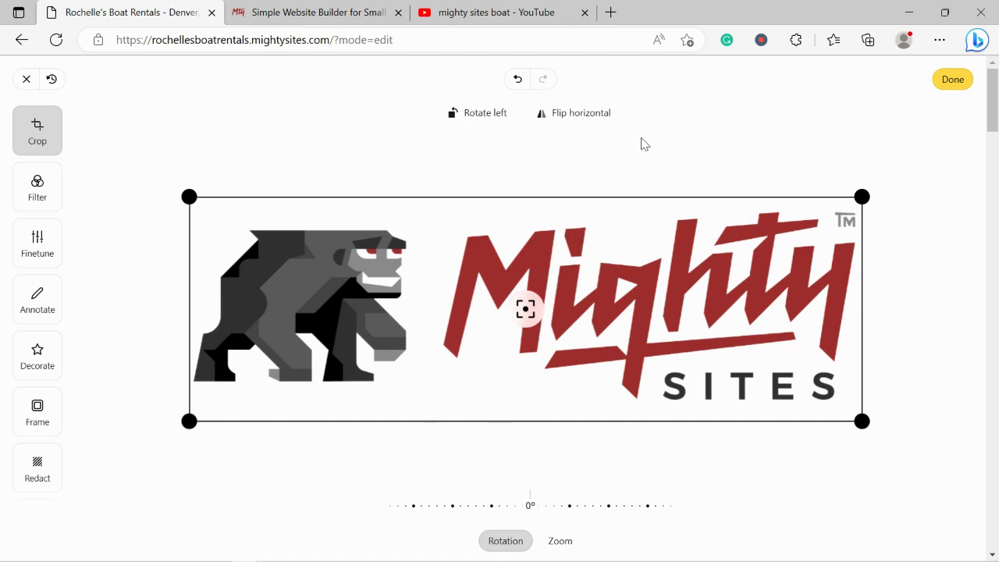
left_click(953, 79)
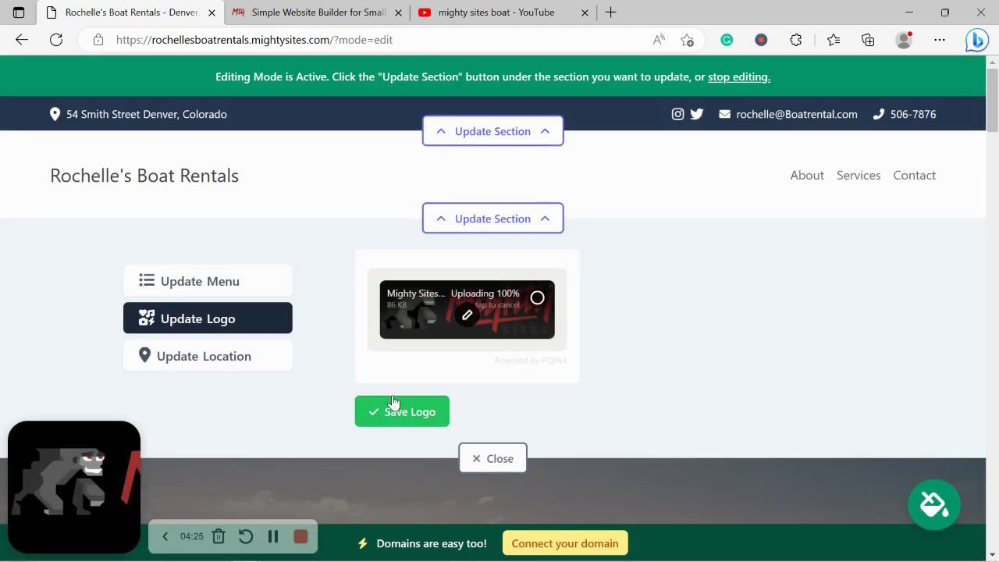
left_click(415, 414)
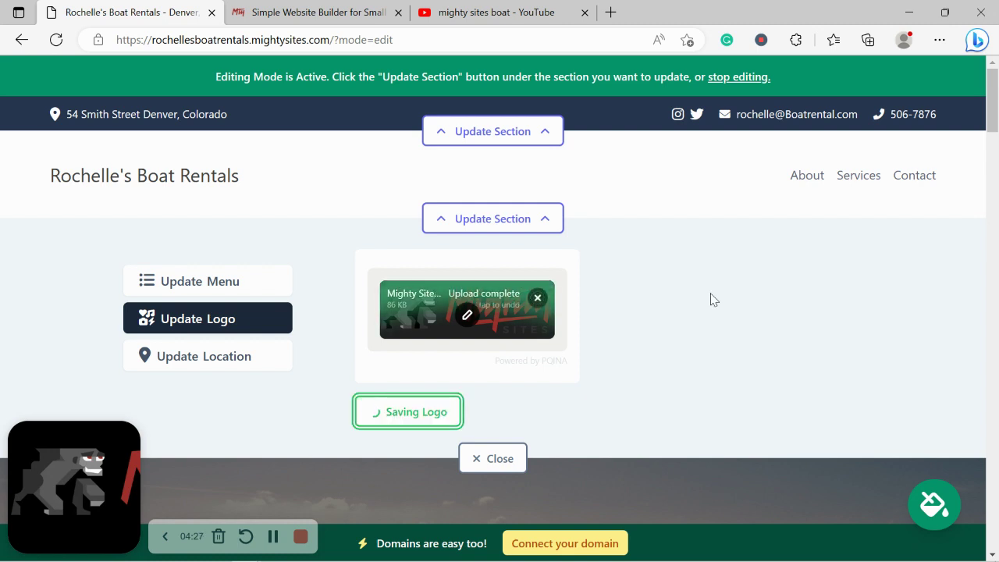
left_click(664, 340)
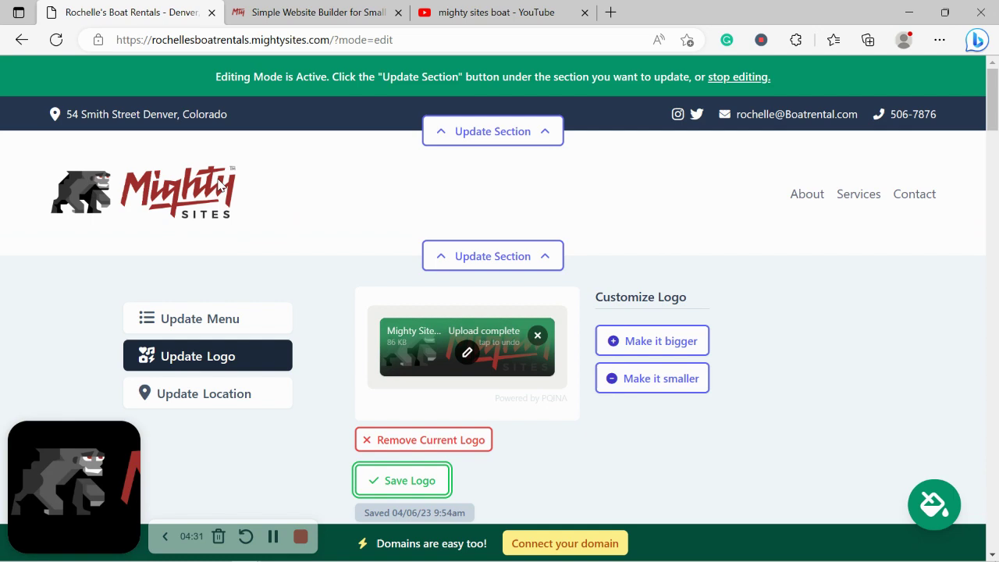
scroll(219, 185, "down", 2)
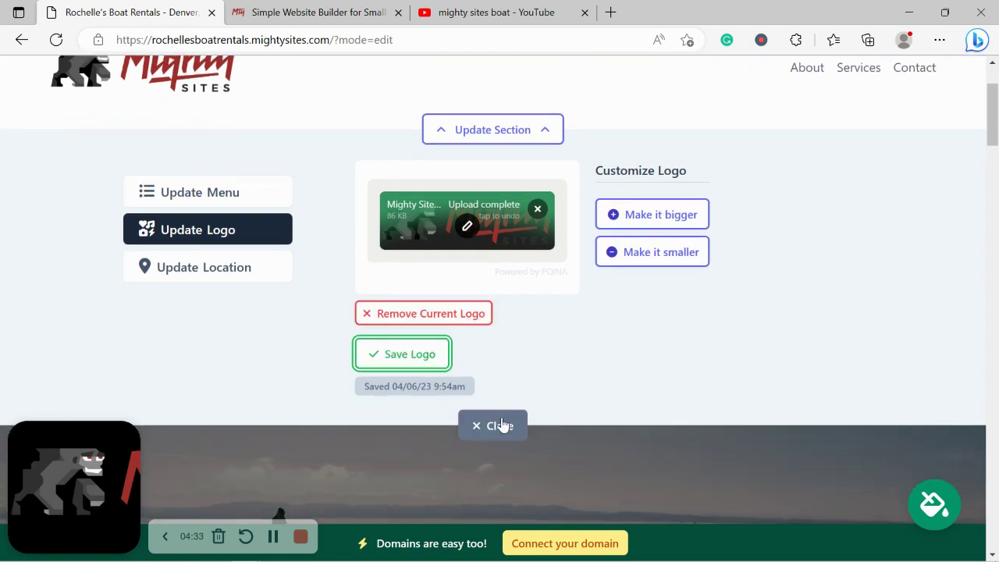
left_click(499, 433)
scroll(341, 223, "up", 1)
scroll(341, 218, "down", 8)
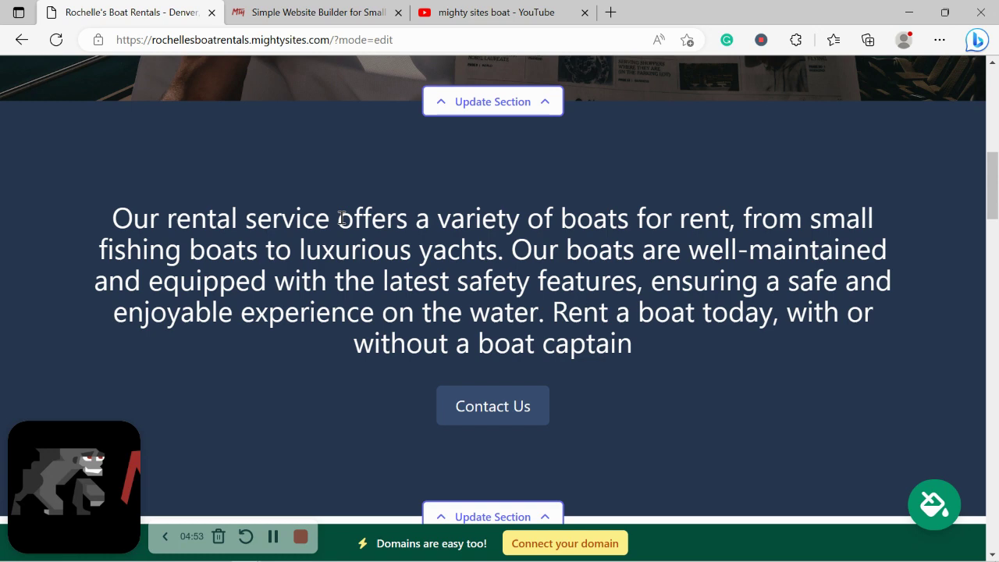
scroll(341, 218, "up", 2)
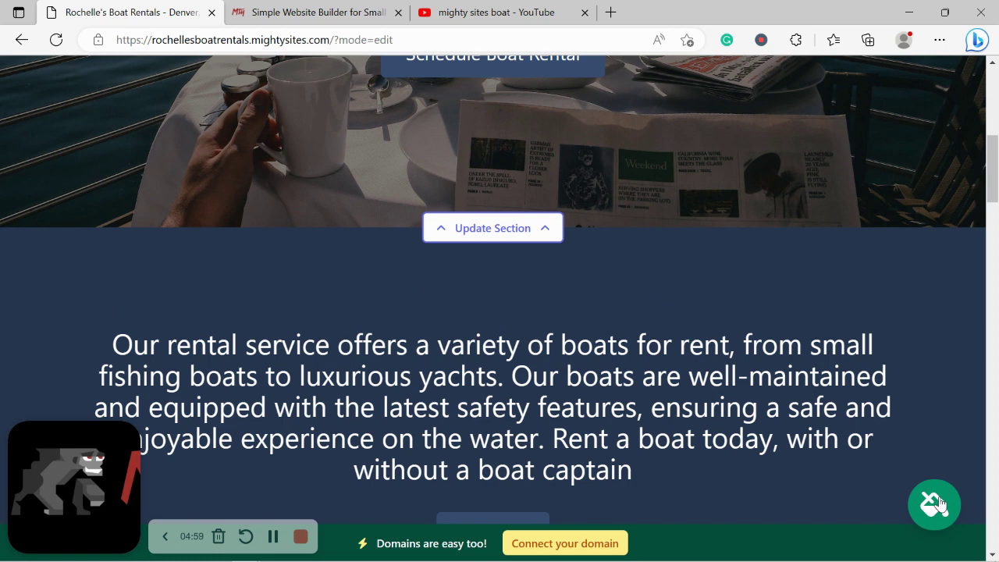
Page through the colour themes, apply the teal one, and save it
left_click(939, 503)
left_click(534, 434)
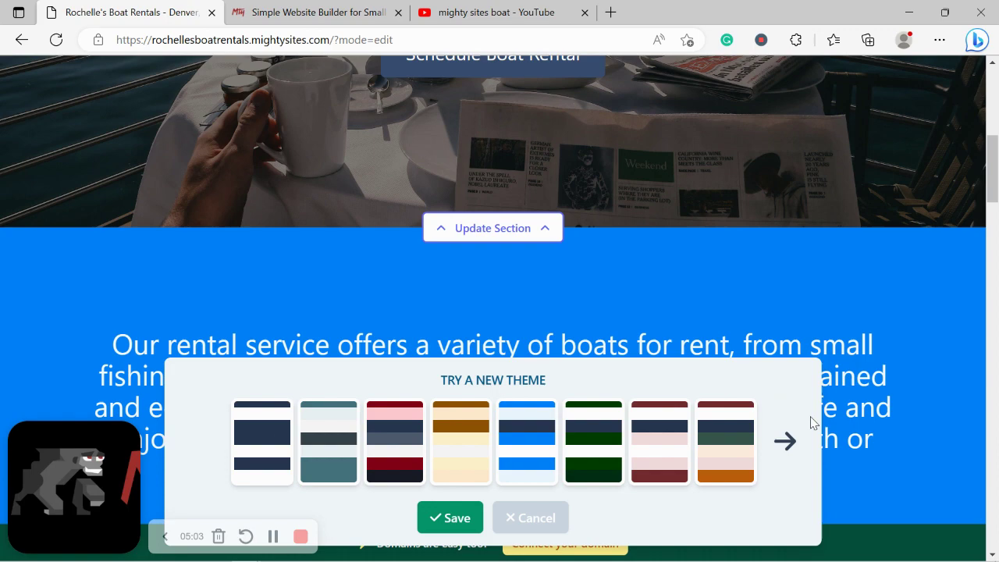
left_click(796, 437)
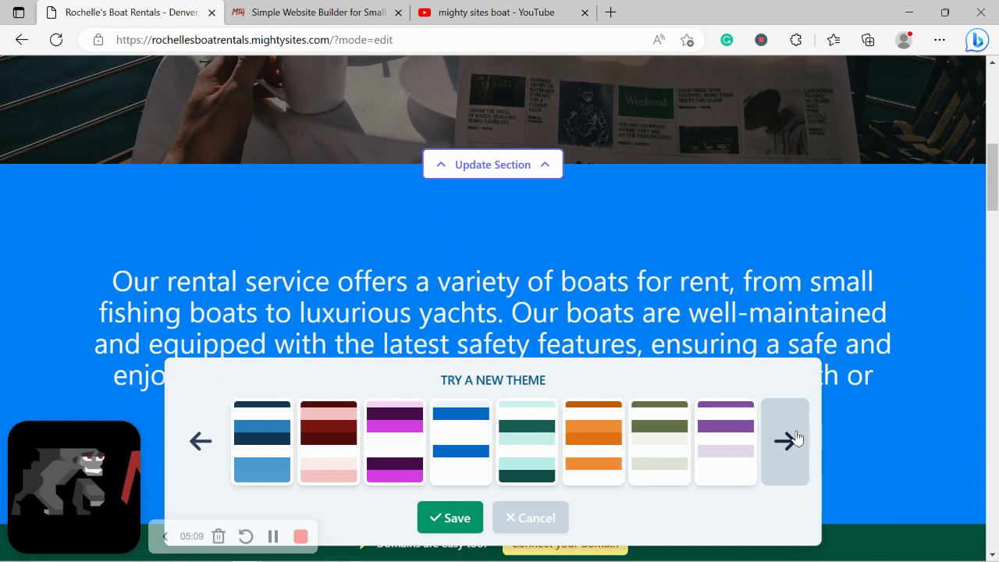
left_click(796, 437)
left_click(796, 437)
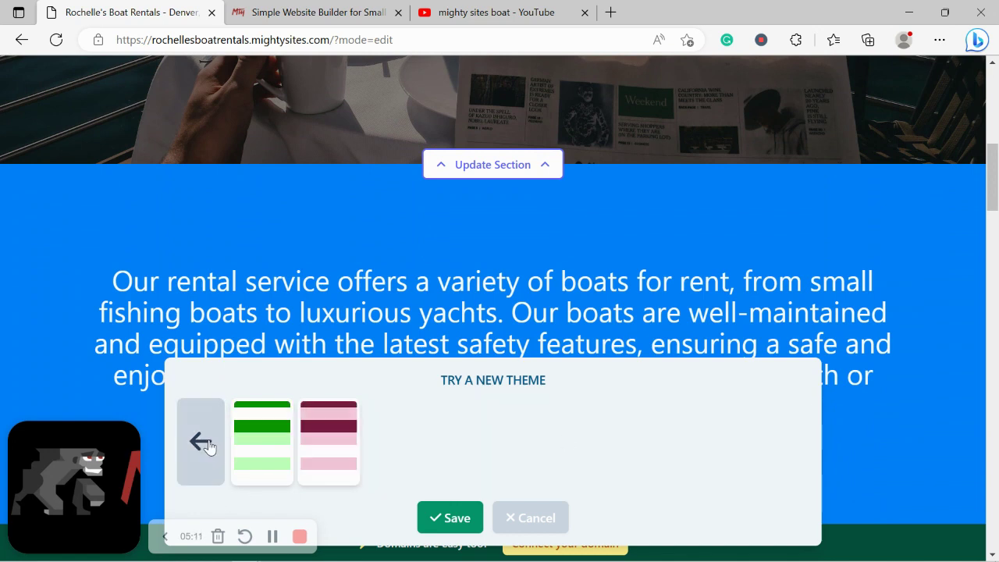
left_click(207, 443)
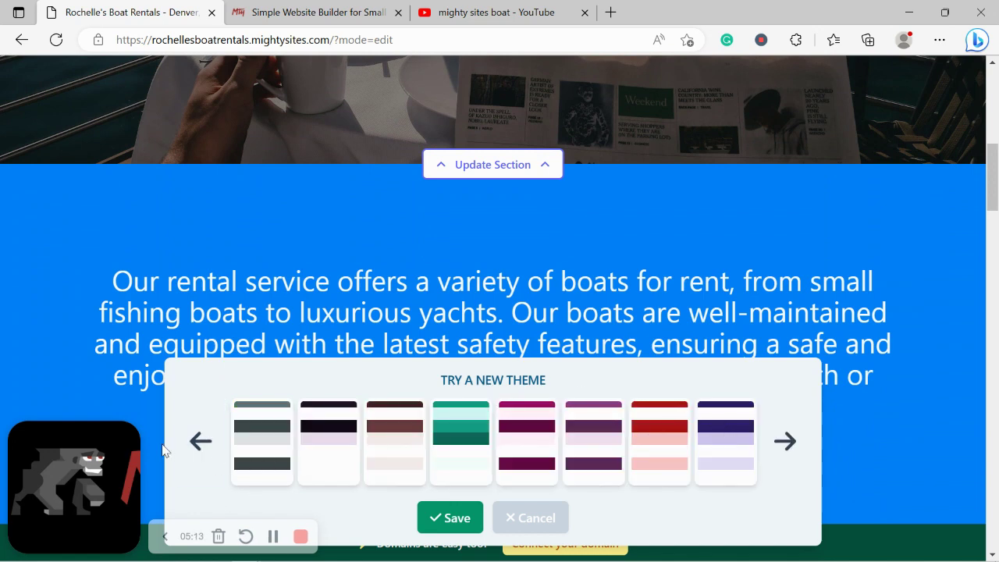
left_click(191, 444)
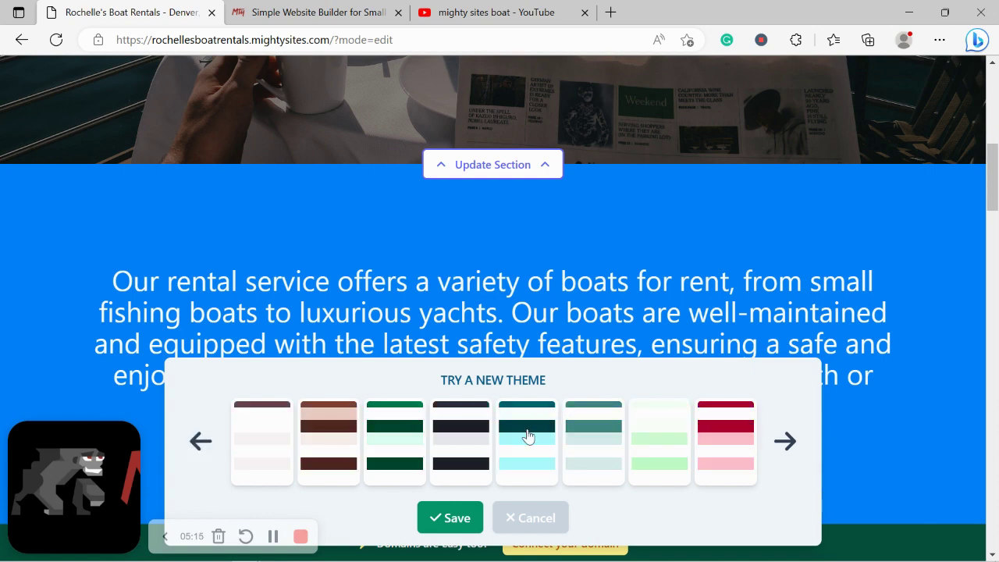
left_click(527, 436)
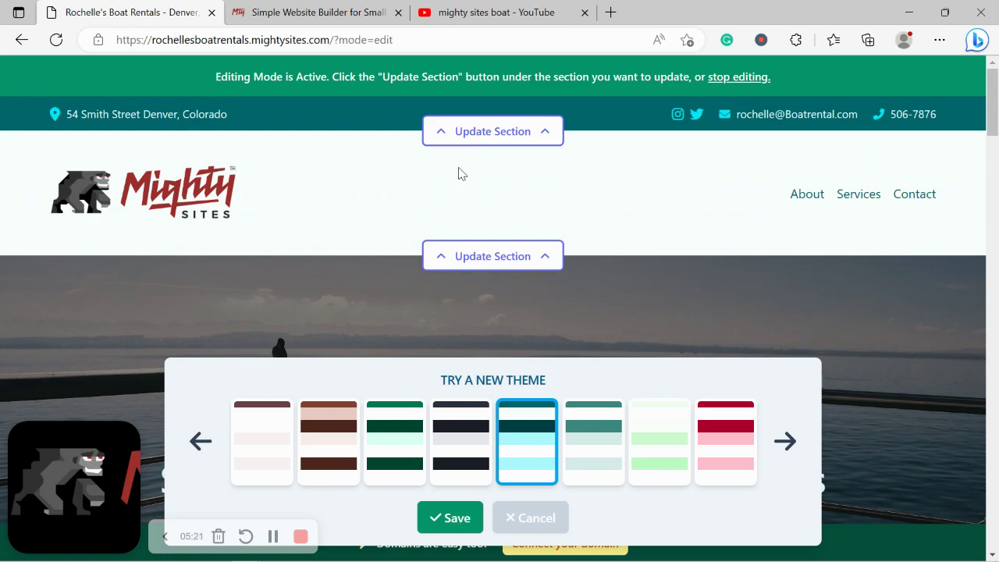
scroll(459, 173, "down", 10)
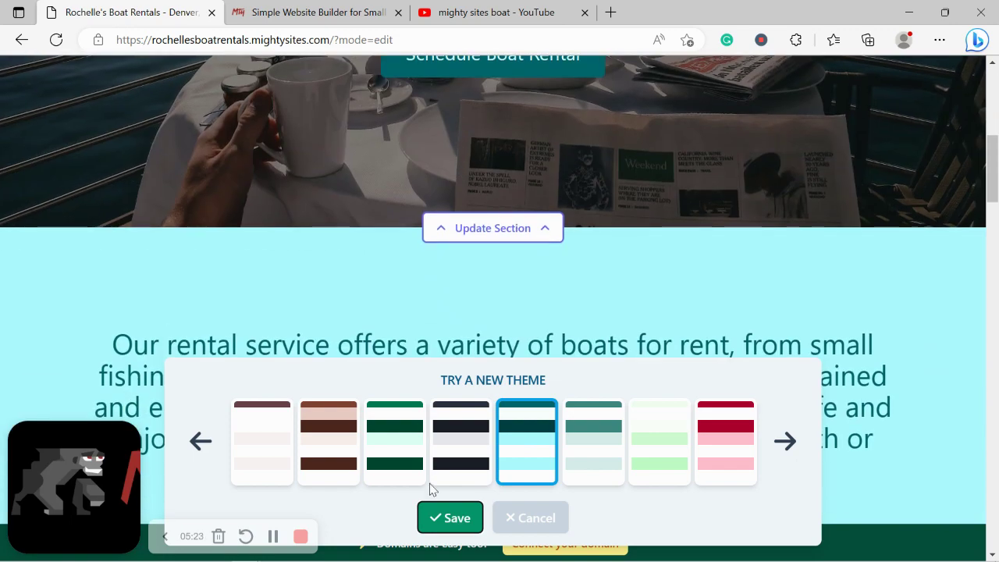
left_click(438, 521)
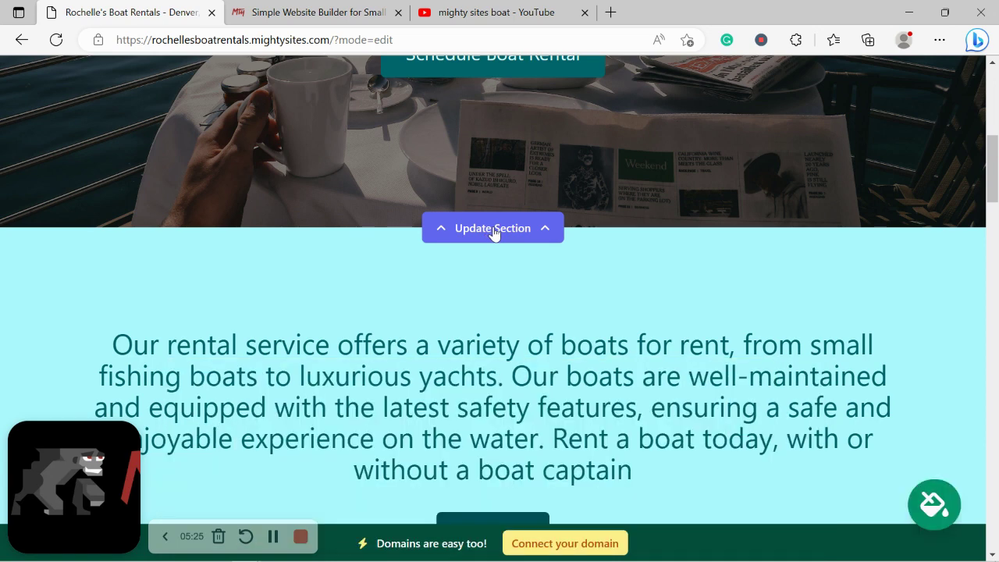
Open the rental service section's image settings and browse the stock photo library
left_click(494, 228)
left_click(189, 263)
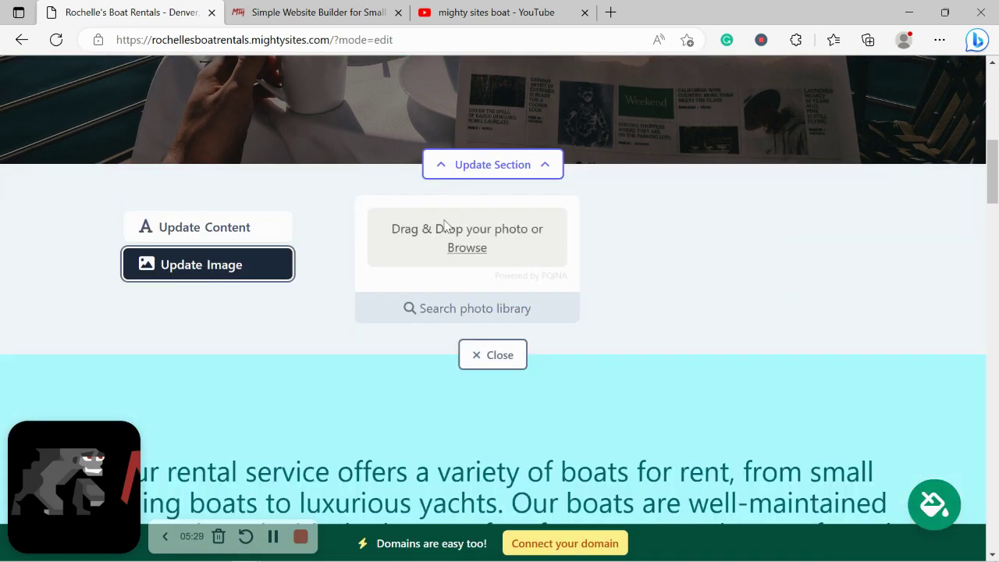
left_click(509, 309)
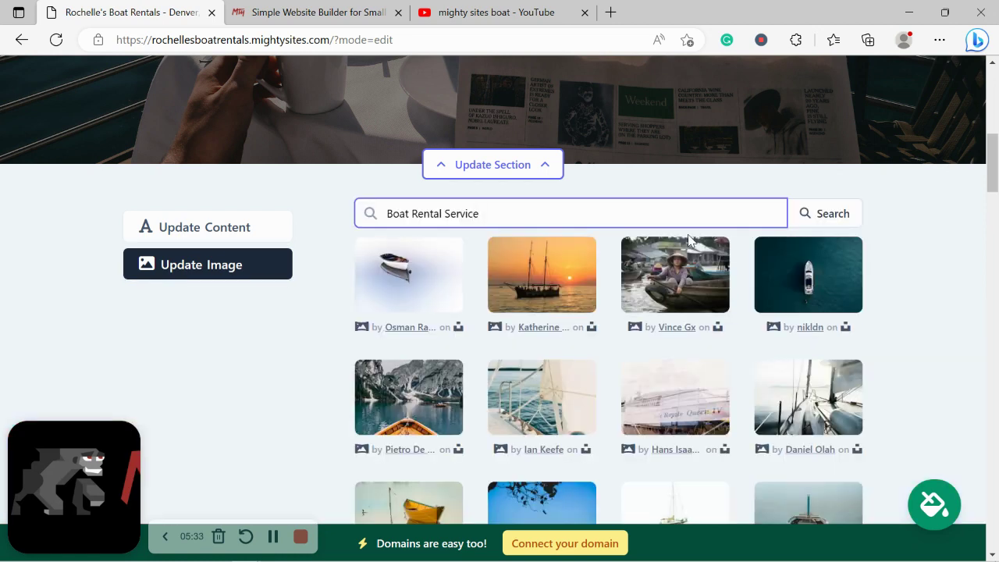
left_click(944, 315)
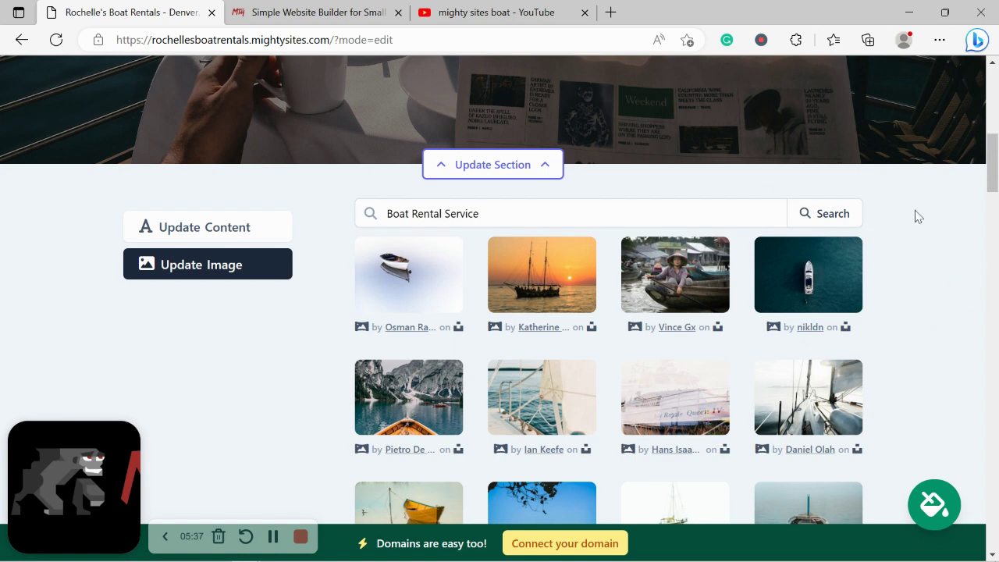
scroll(963, 243, "down", 2)
scroll(963, 245, "up", 1)
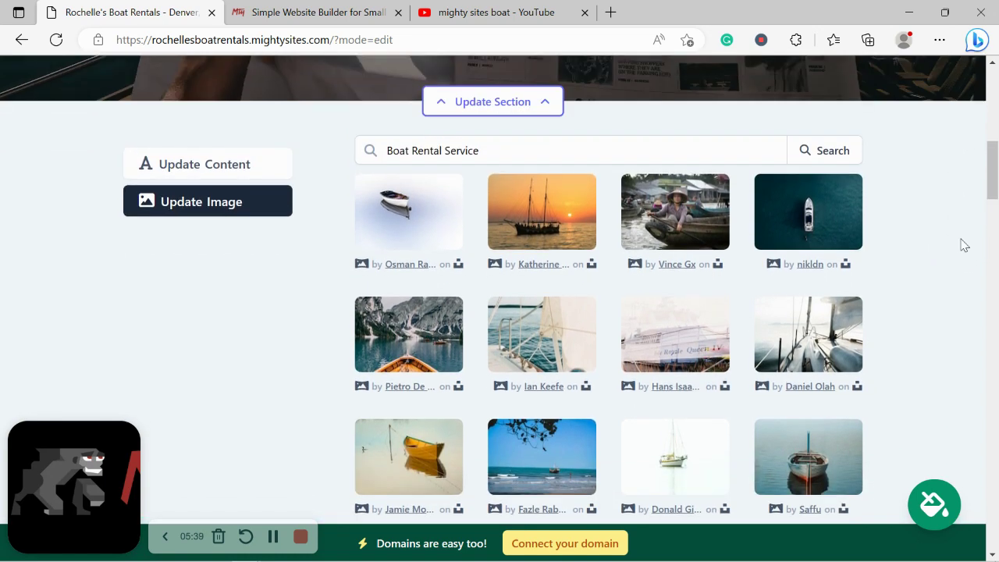
Select the beach photo with the tree silhouette as a candidate hero image
left_click(552, 470)
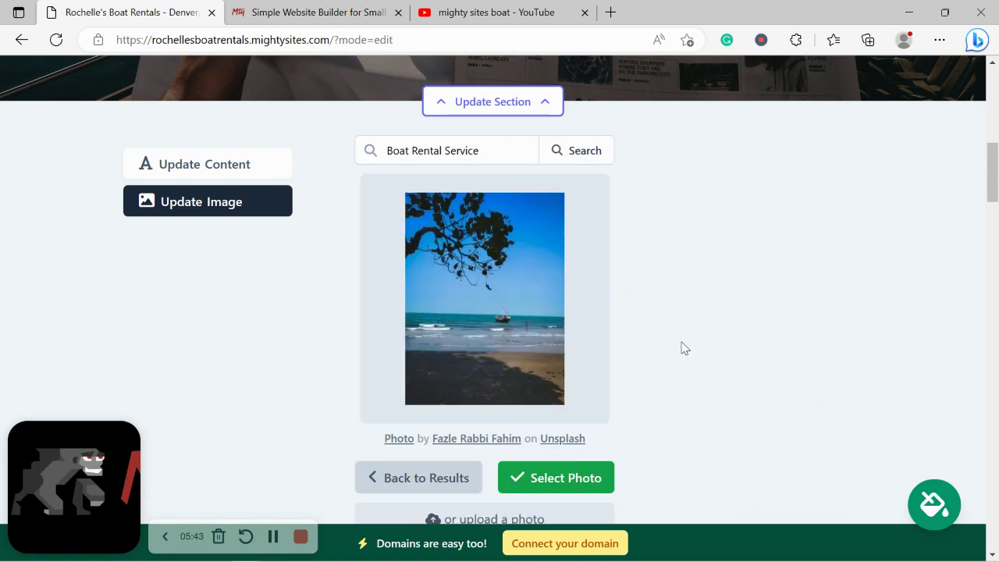
left_click(521, 476)
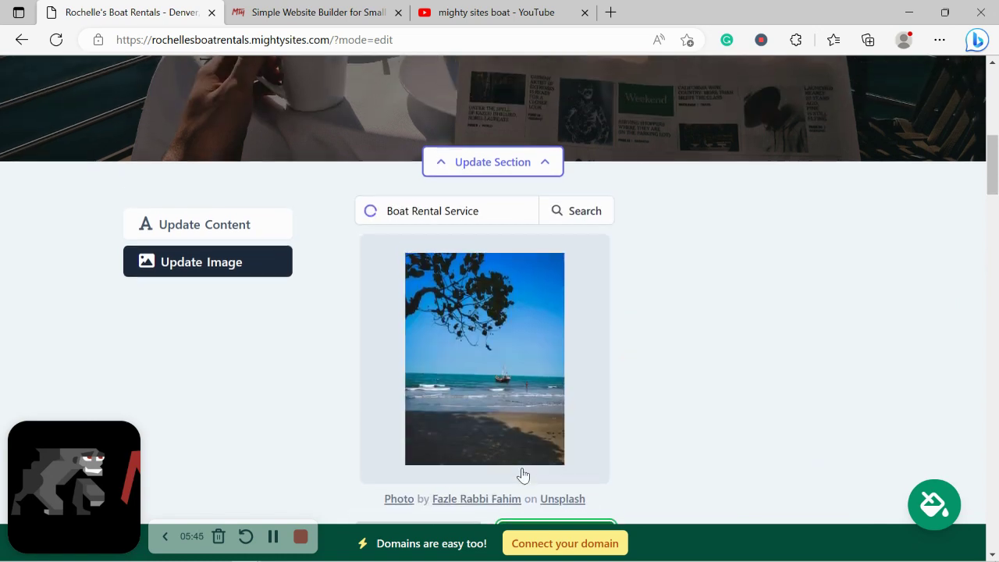
scroll(526, 292, "up", 3)
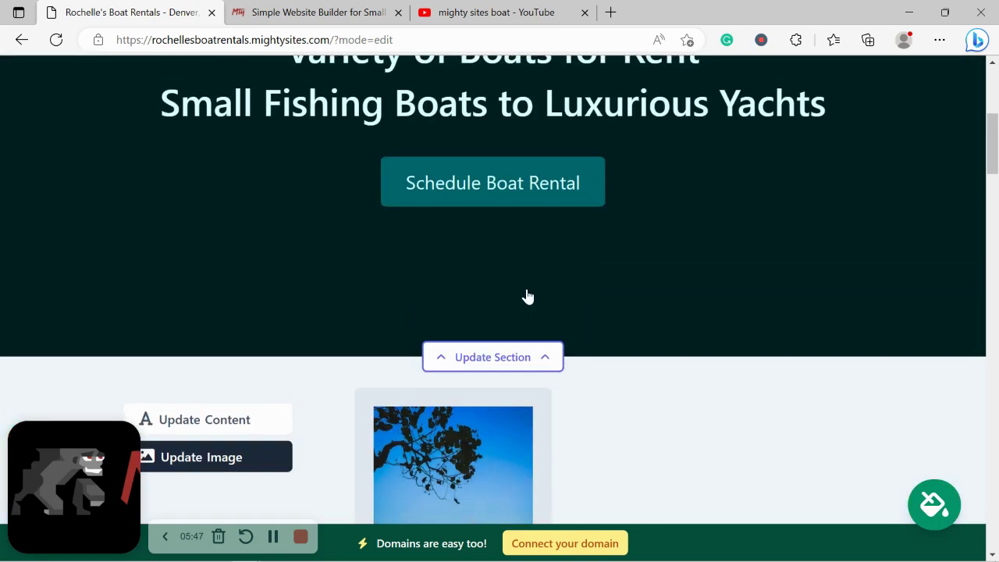
scroll(526, 295, "up", 2)
scroll(528, 297, "down", 7)
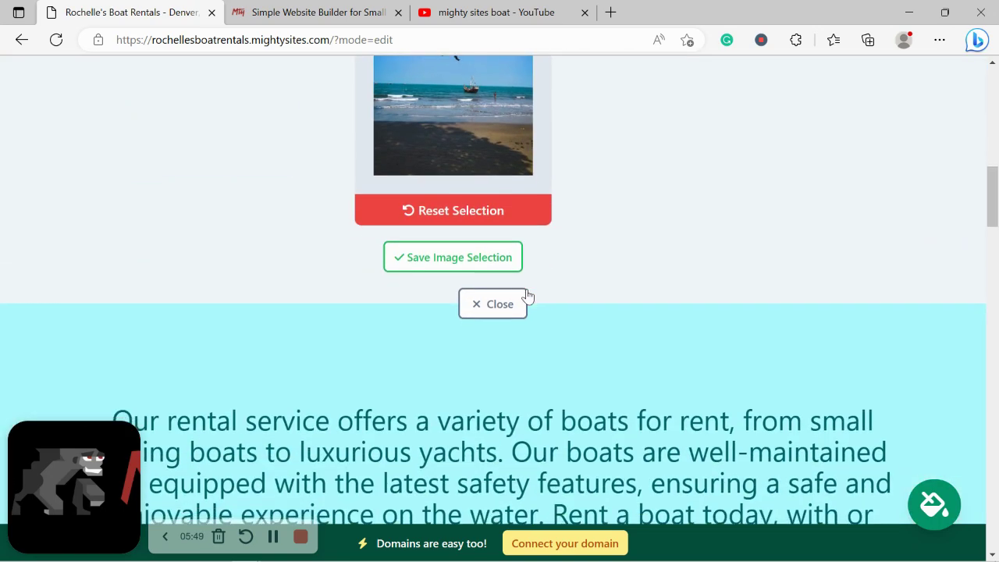
scroll(528, 297, "up", 2)
Discard the beach photo and search the photo library for 'Boat'
left_click(492, 331)
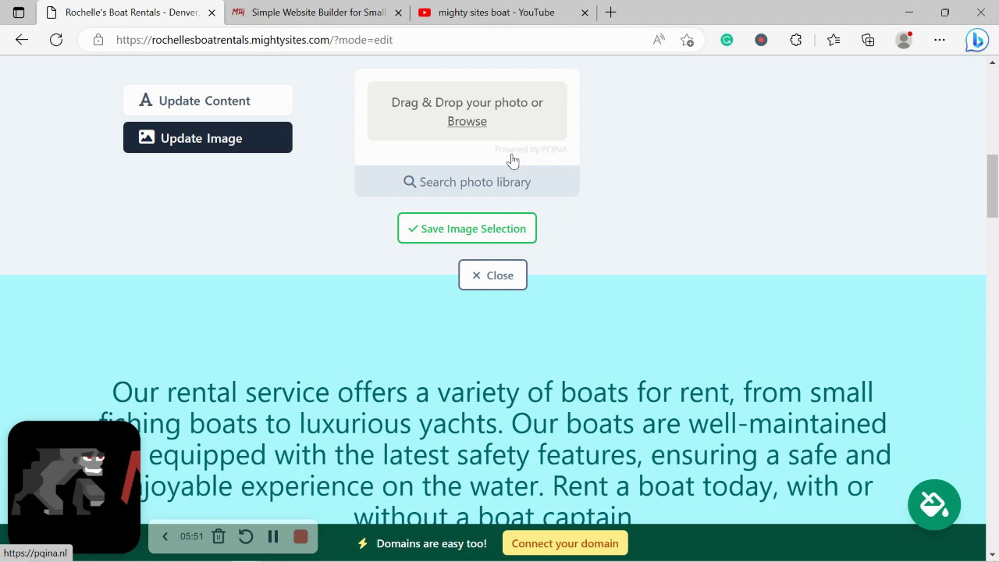
left_click(525, 182)
scroll(598, 167, "up", 2)
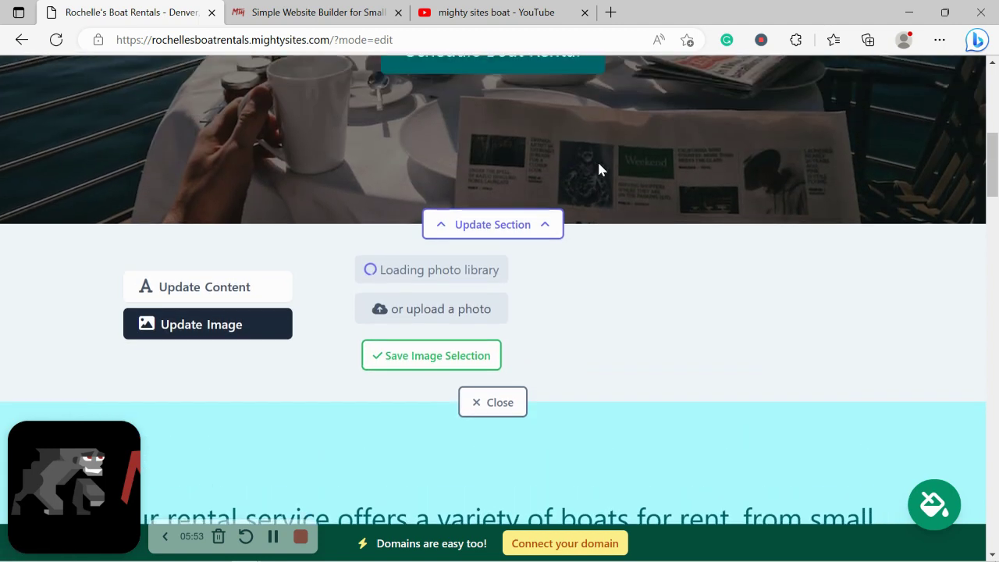
scroll(599, 164, "down", 2)
left_click_drag(413, 154, 587, 89)
key("BackSpace")
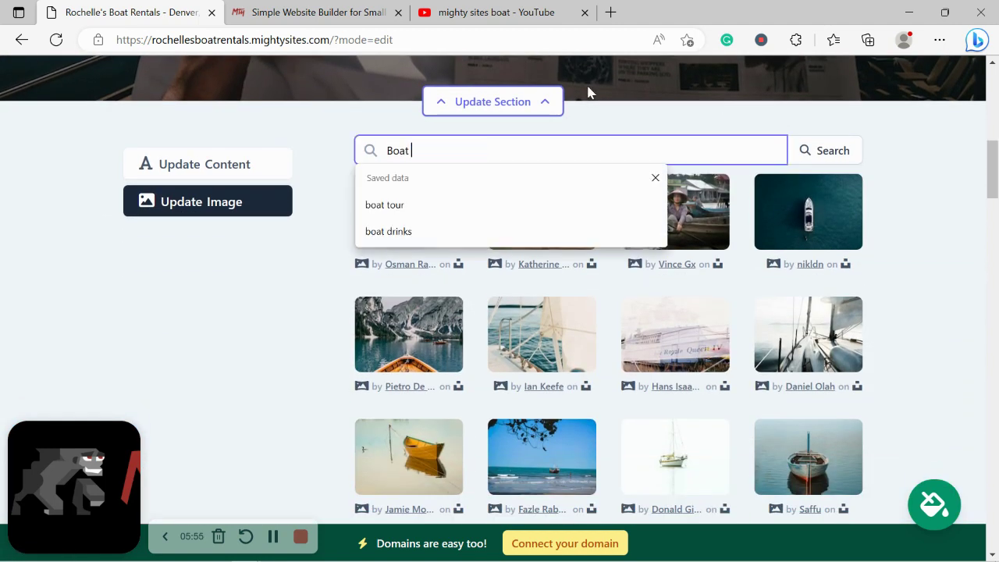
left_click(843, 154)
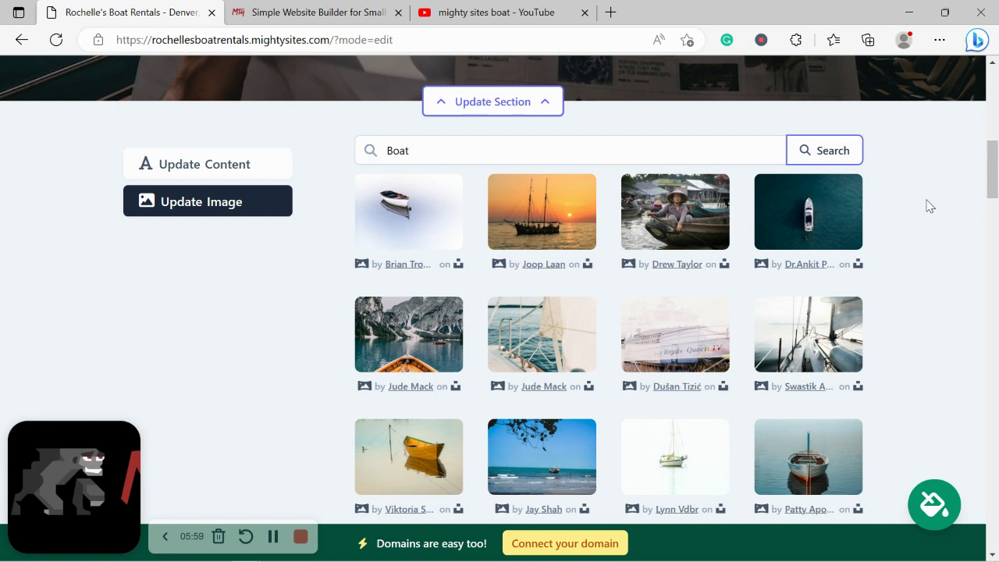
Go to the third page of results and save the sunset sailboat photo as the hero image
scroll(928, 206, "down", 1)
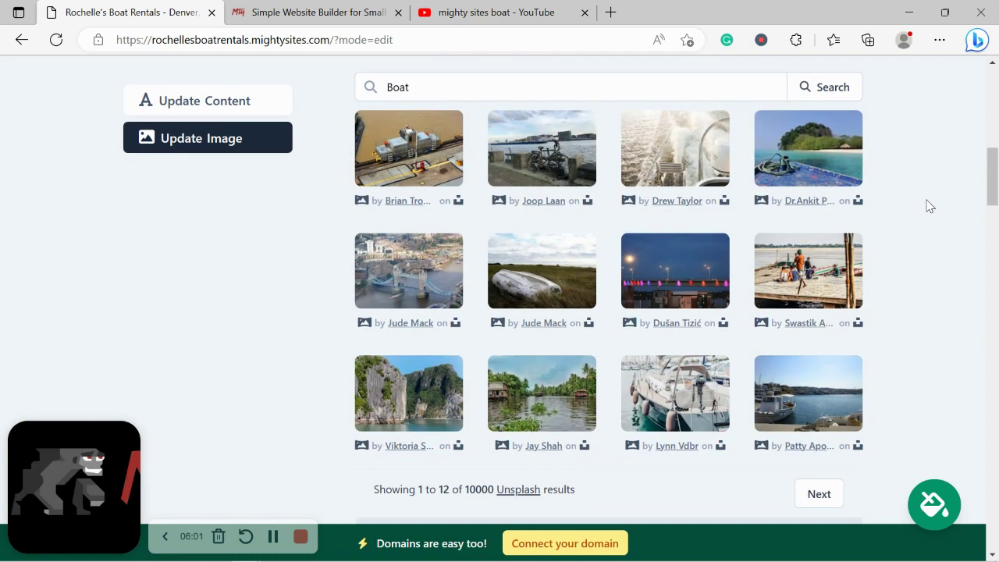
left_click(821, 493)
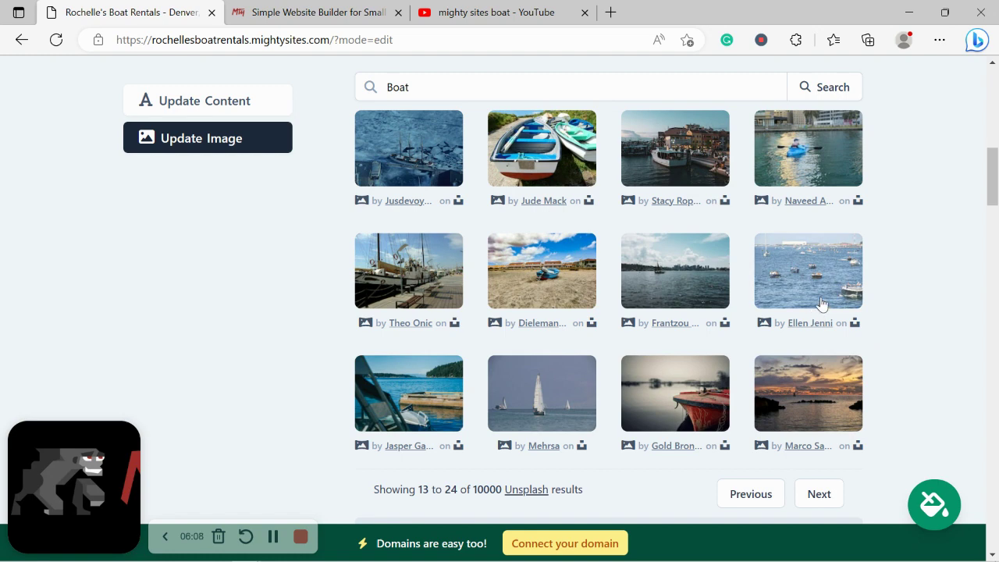
left_click(819, 494)
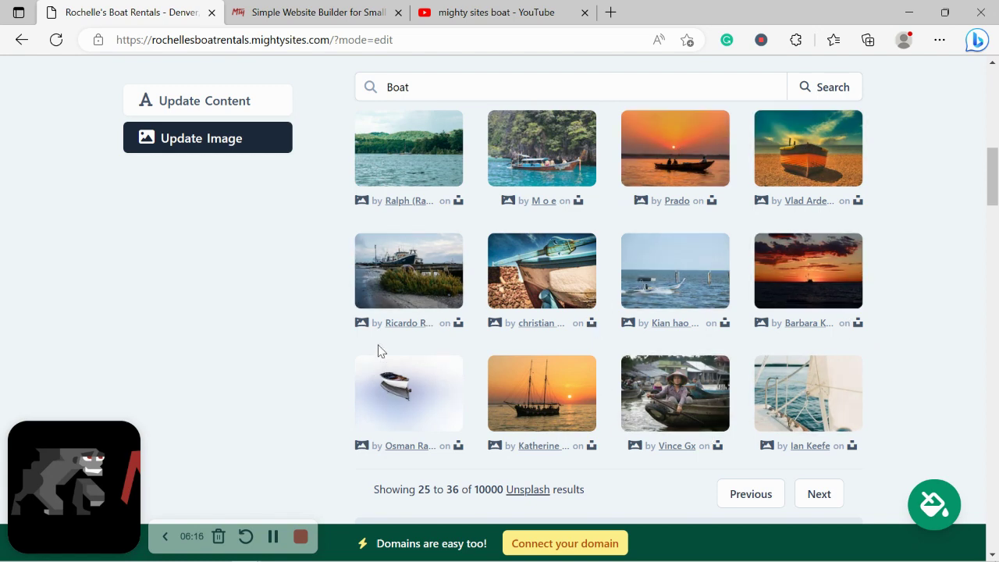
left_click(549, 415)
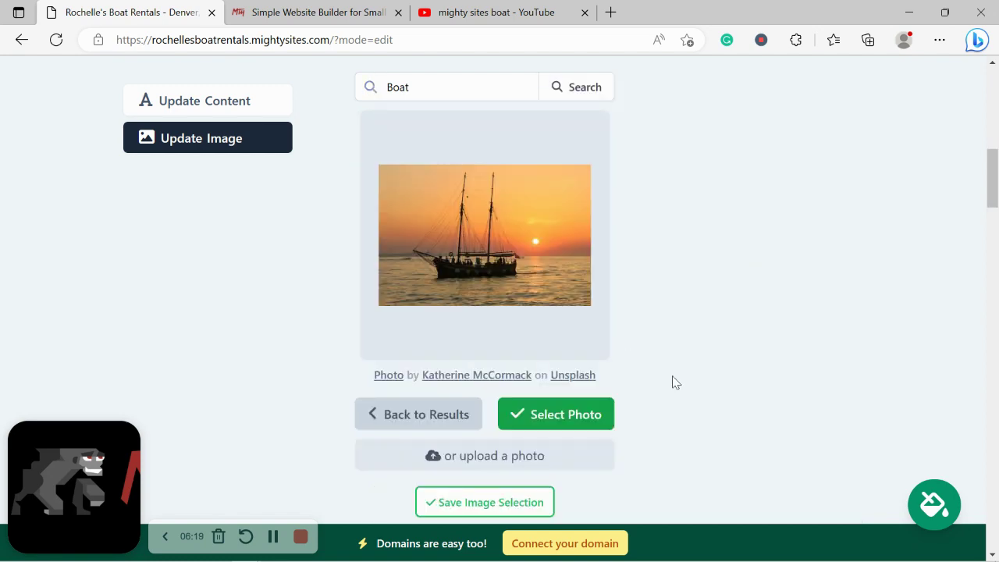
left_click(564, 413)
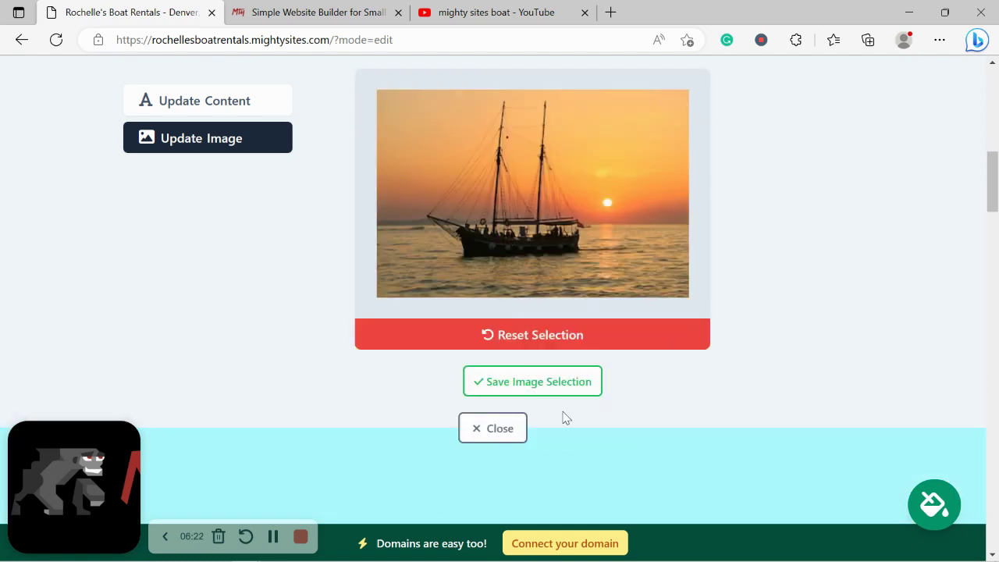
left_click(534, 383)
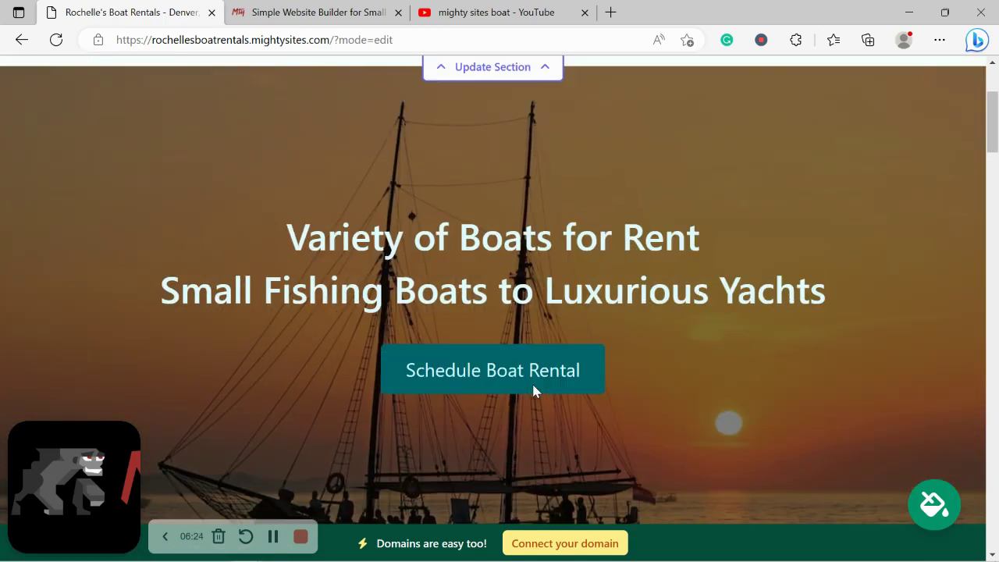
scroll(534, 390, "down", 4)
Replace the hero button text 'Schedule Boat Rental' with 'Contact us Today!'
left_click(229, 290)
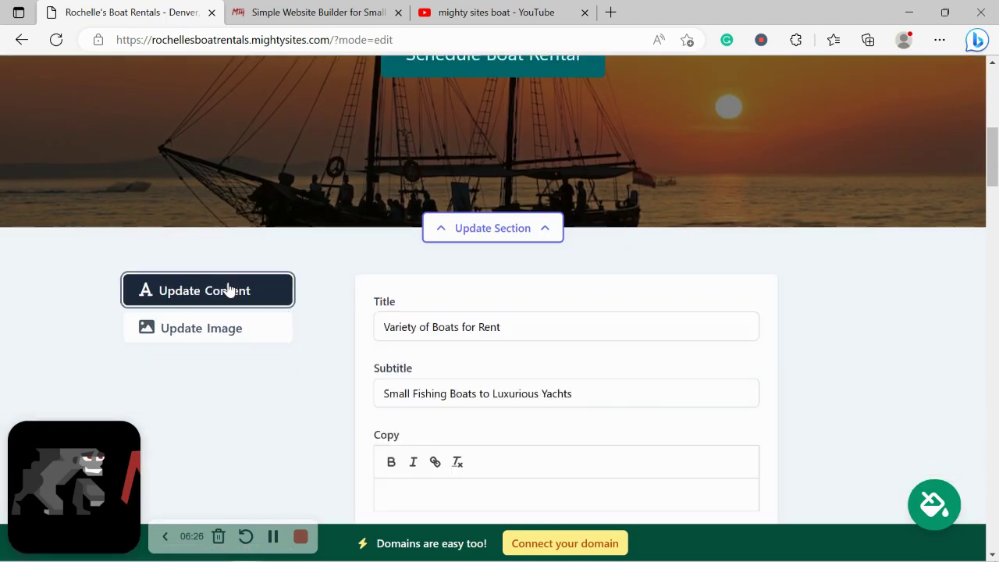
scroll(384, 273, "down", 1)
scroll(384, 273, "down", 2)
scroll(542, 211, "up", 1)
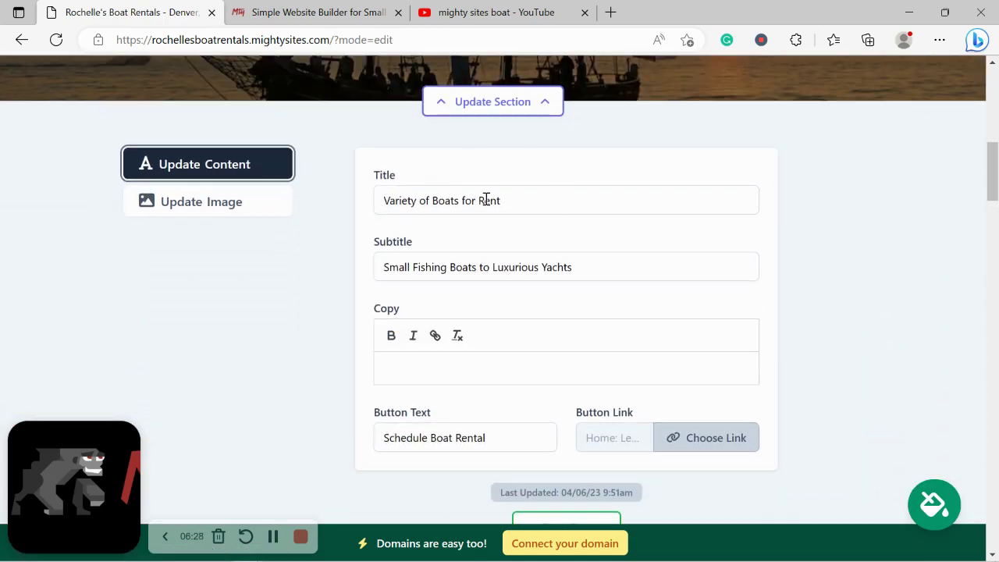
scroll(513, 256, "up", 6)
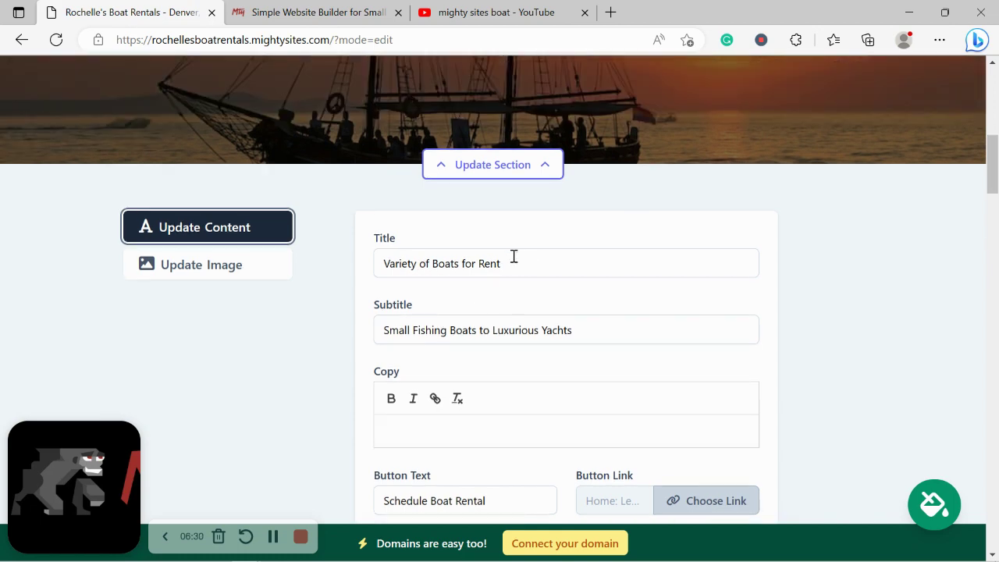
left_click_drag(288, 234, 854, 277)
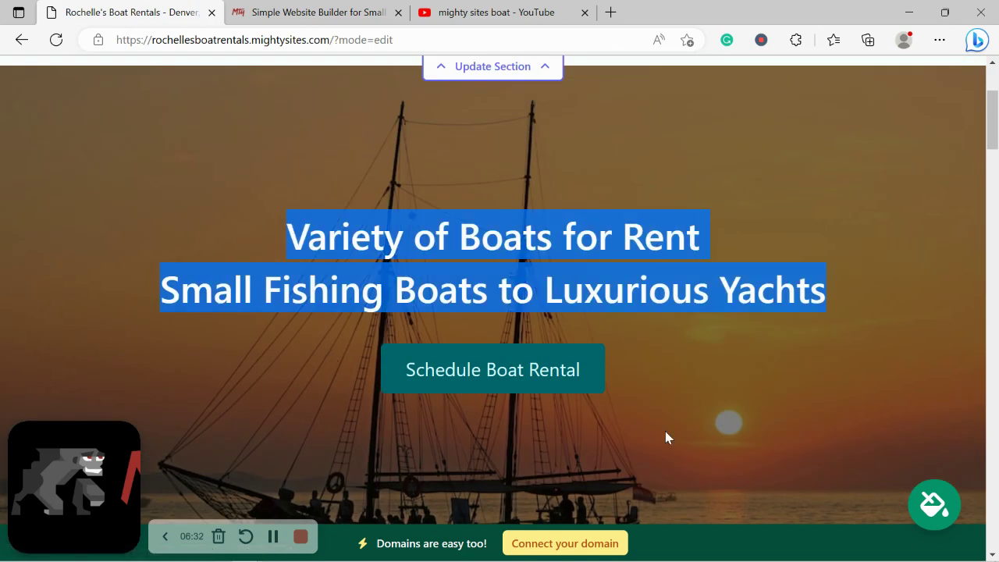
scroll(520, 256, "down", 8)
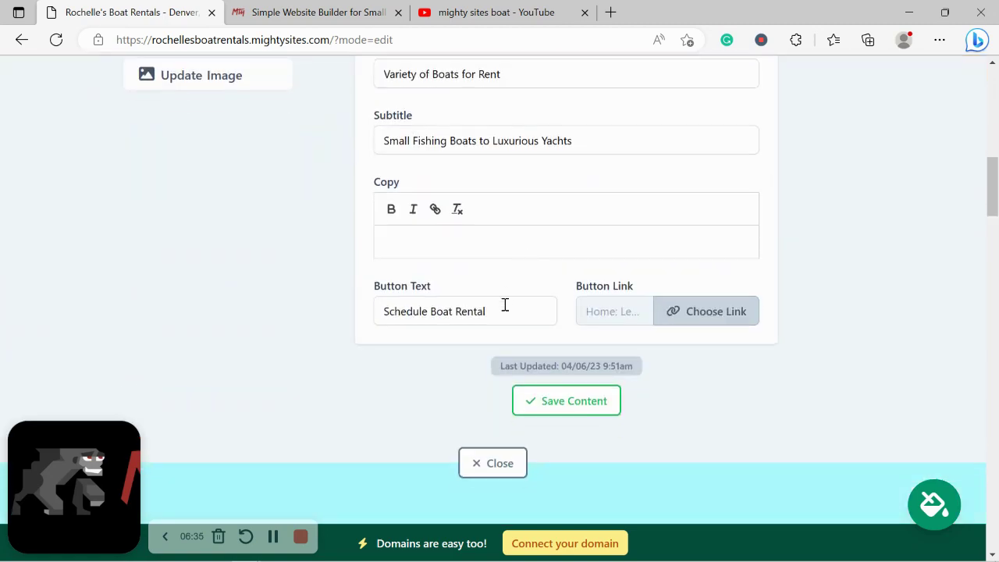
triple_click(505, 304)
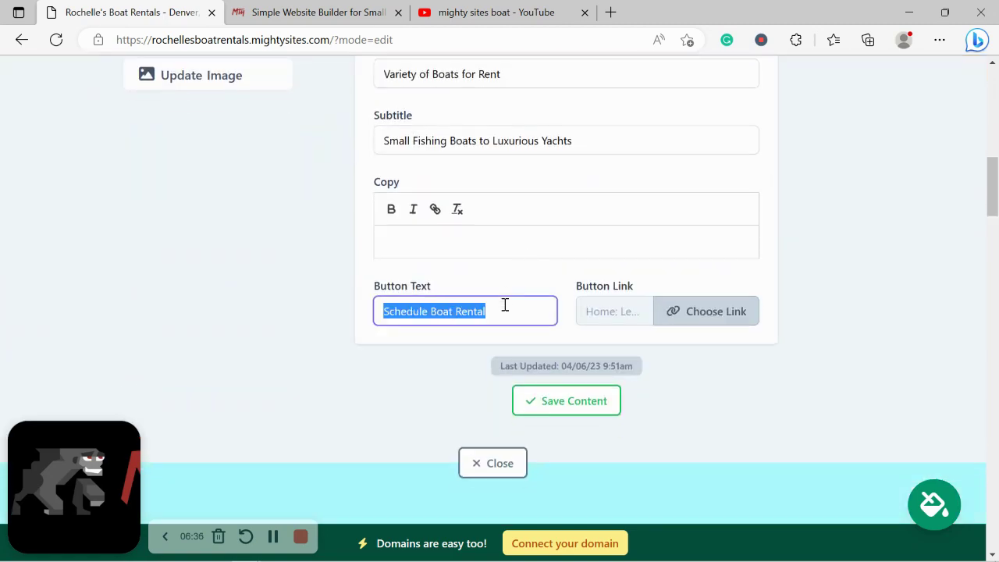
key("Caps_Lock")
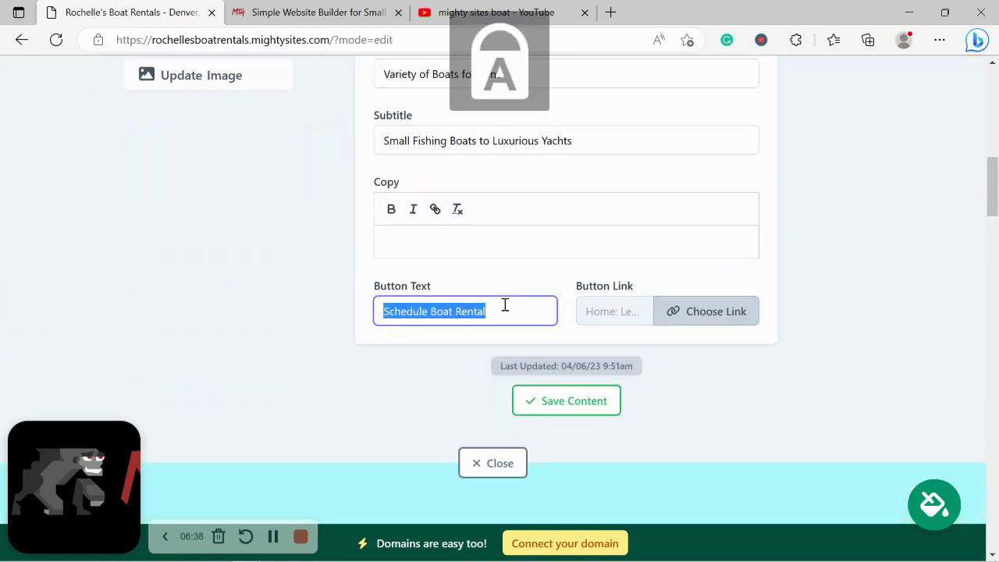
type("C")
key("Caps_Lock")
key("BackSpace")
key("BackSpace")
type("ontact")
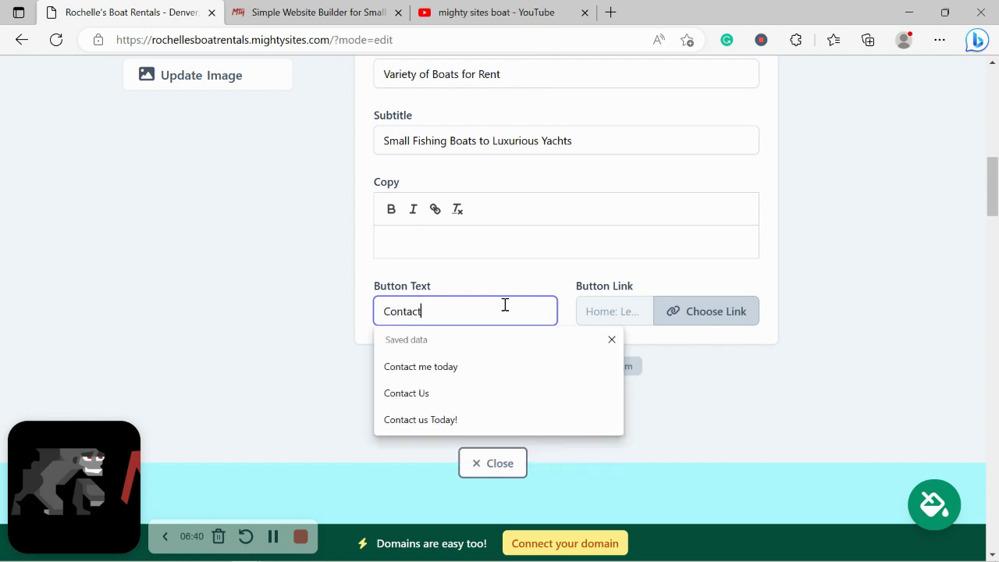
type(" us Today!")
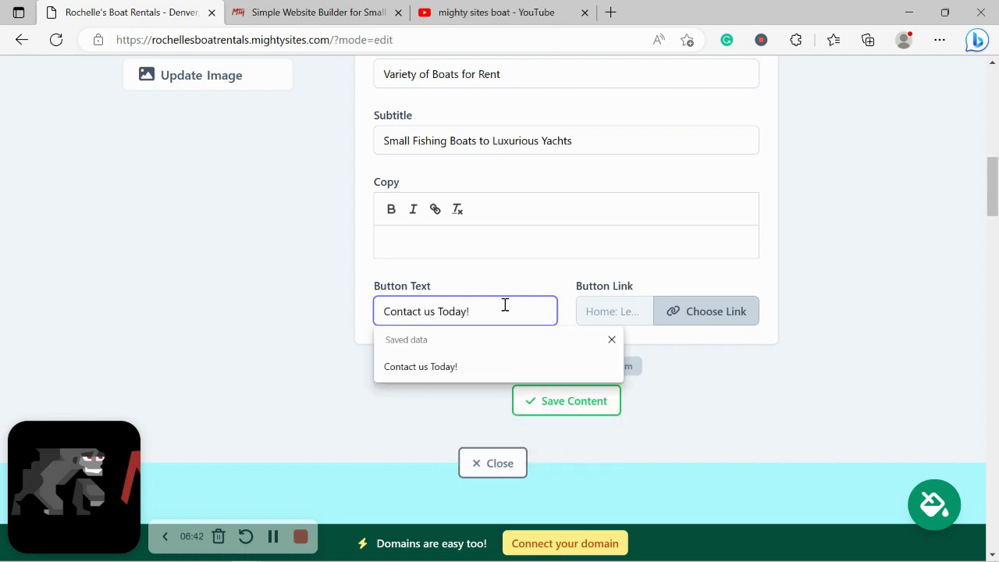
Link the 'Contact us Today!' hero button to Click to Email and save the hero content
left_click(706, 320)
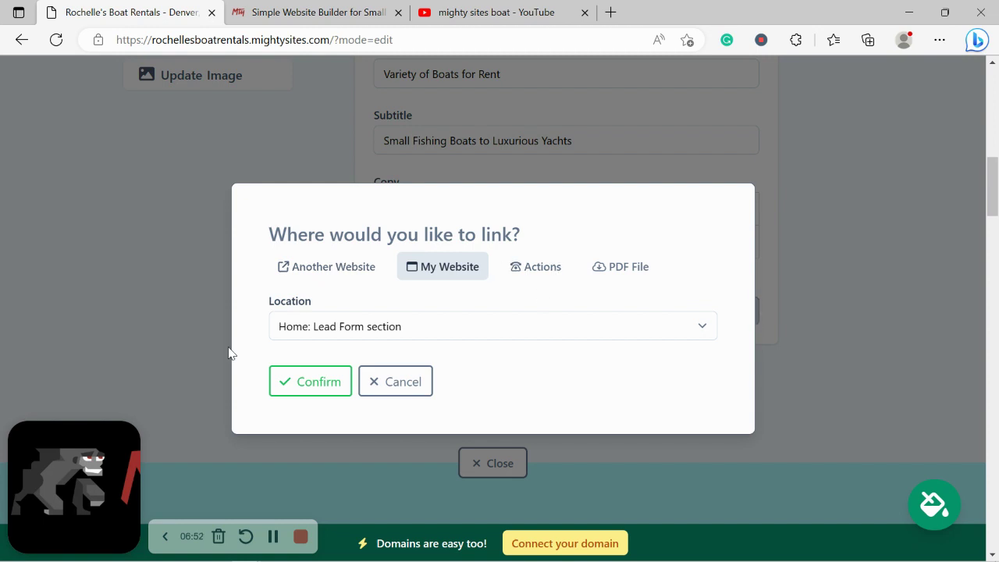
left_click(535, 266)
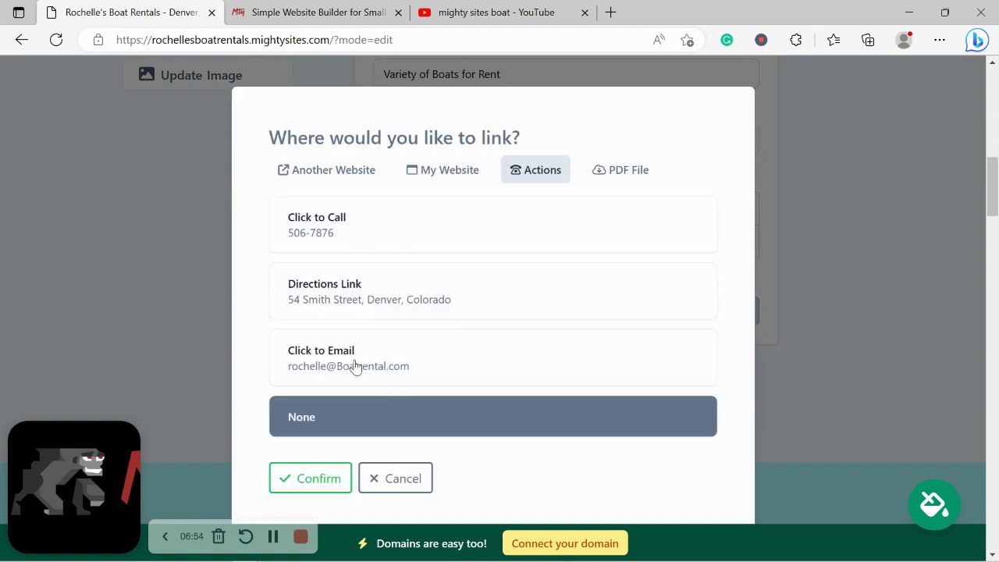
left_click(407, 355)
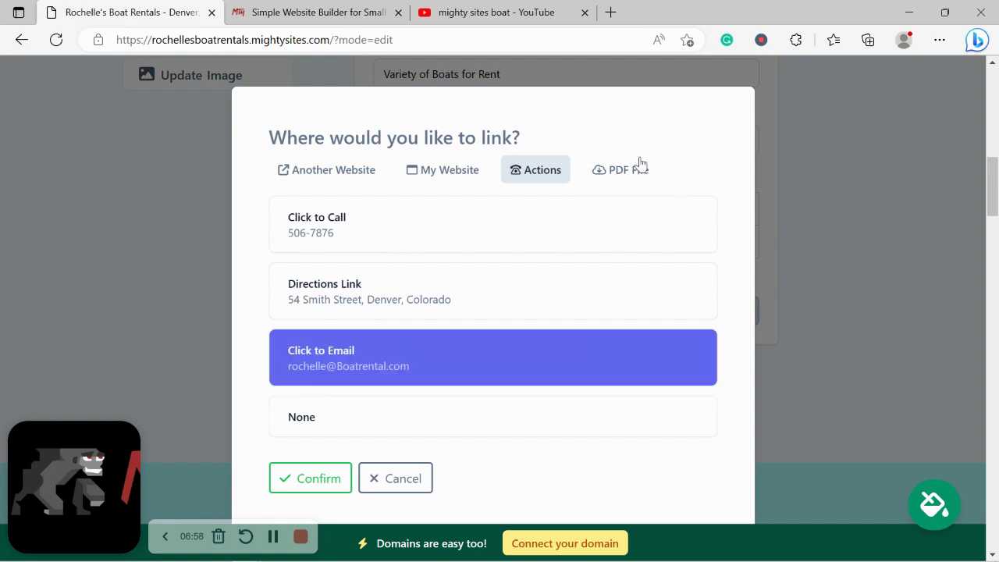
left_click(330, 474)
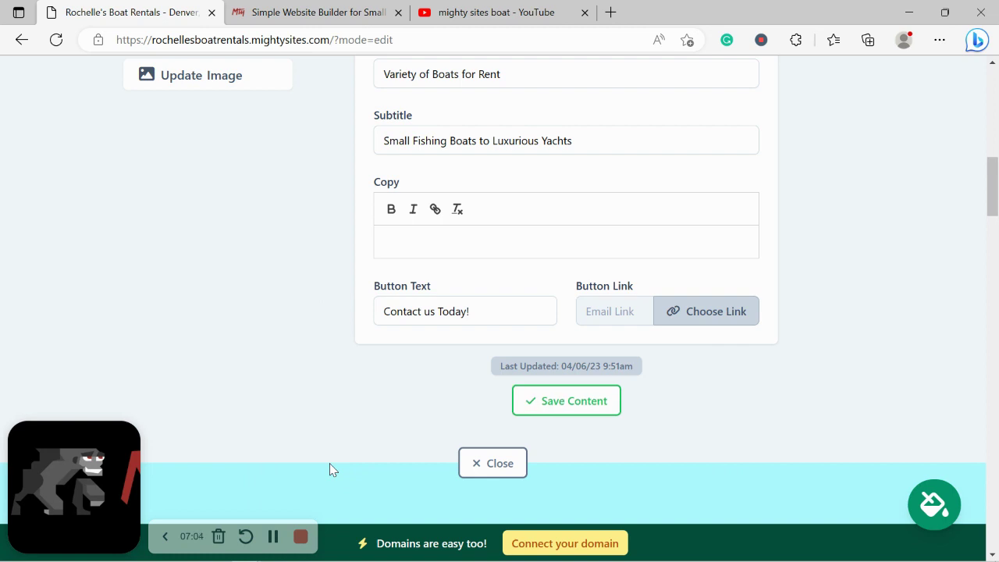
left_click(548, 404)
left_click(486, 469)
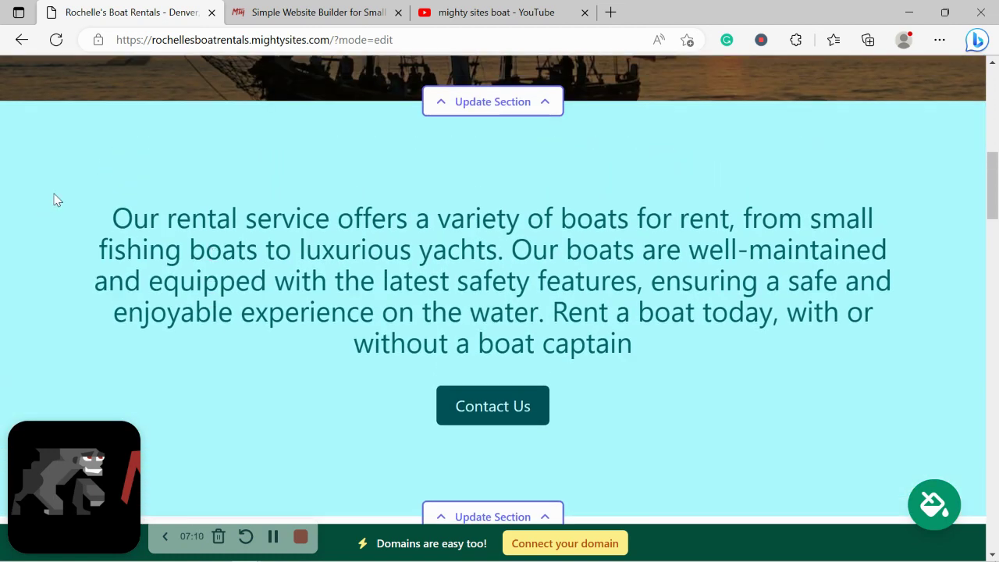
left_click_drag(55, 196, 695, 390)
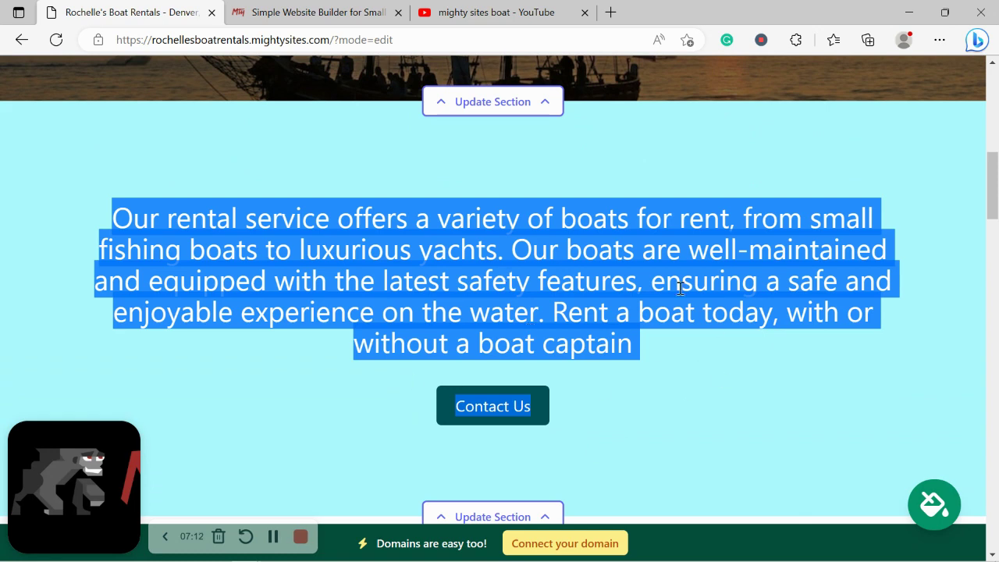
left_click(433, 320)
scroll(433, 320, "down", 1)
scroll(436, 322, "down", 1)
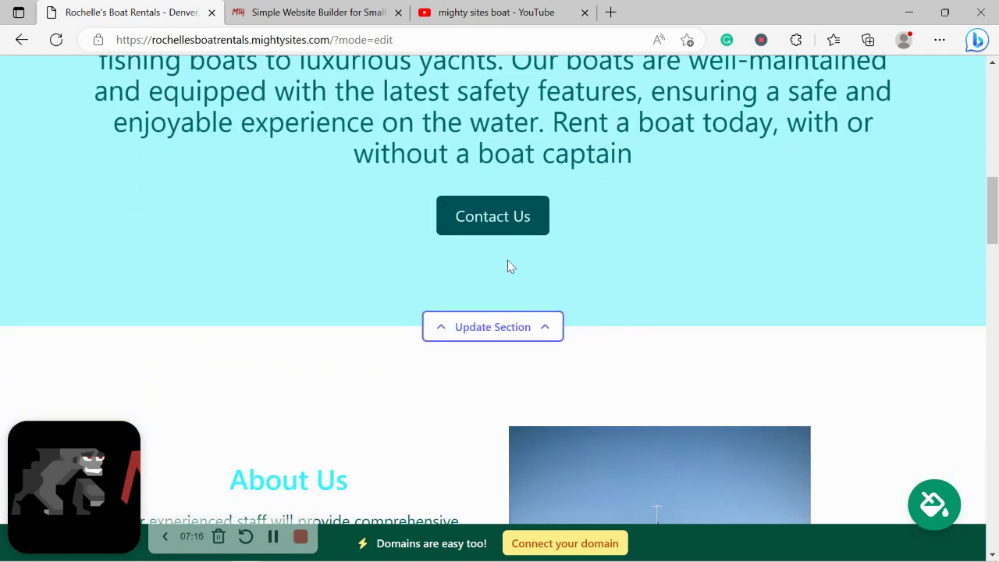
scroll(507, 260, "down", 3)
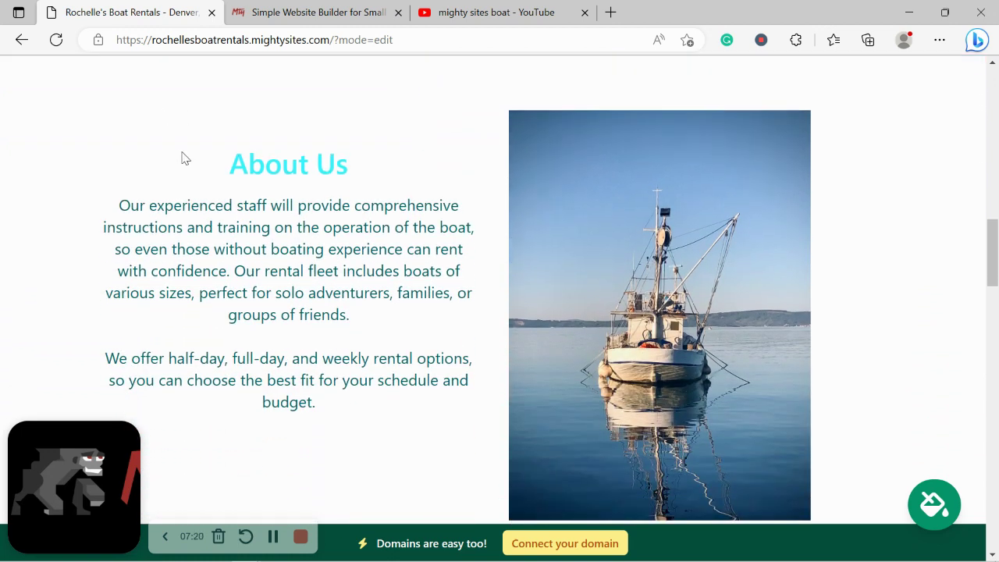
left_click_drag(191, 201, 344, 433)
left_click(202, 194)
left_click_drag(198, 174, 330, 463)
left_click(332, 464)
left_click_drag(387, 446, 213, 159)
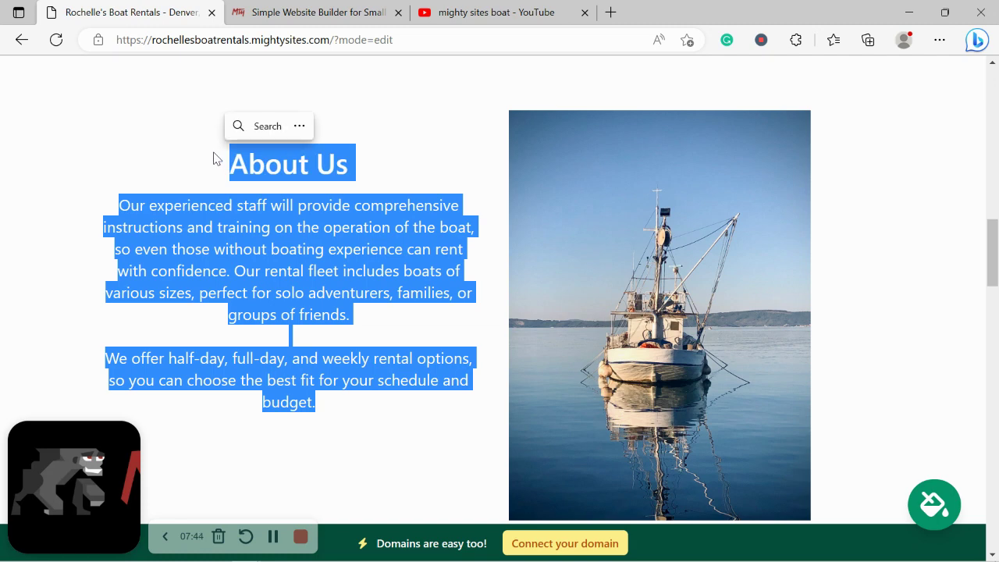
left_click(374, 341)
scroll(374, 344, "down", 1)
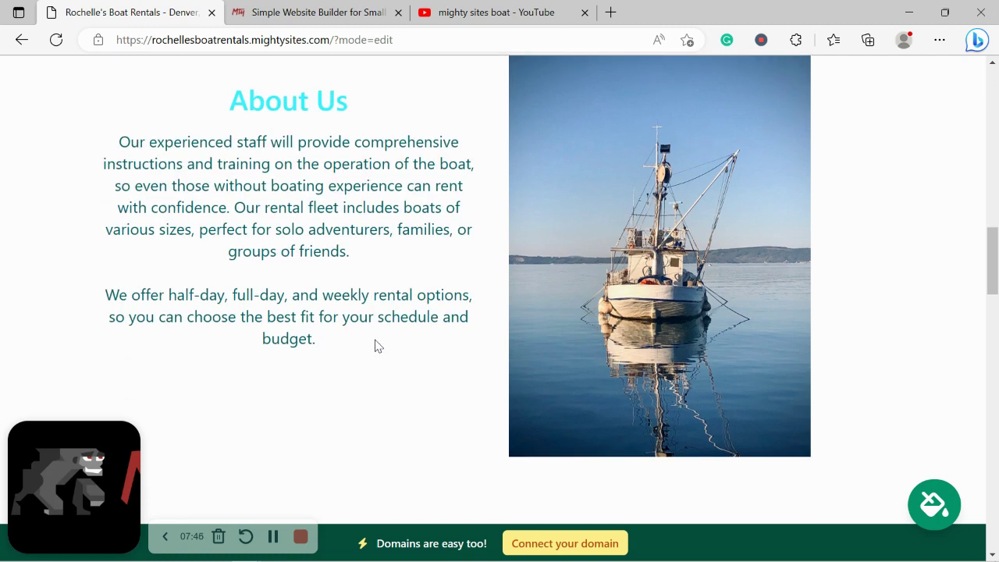
scroll(374, 341, "down", 5)
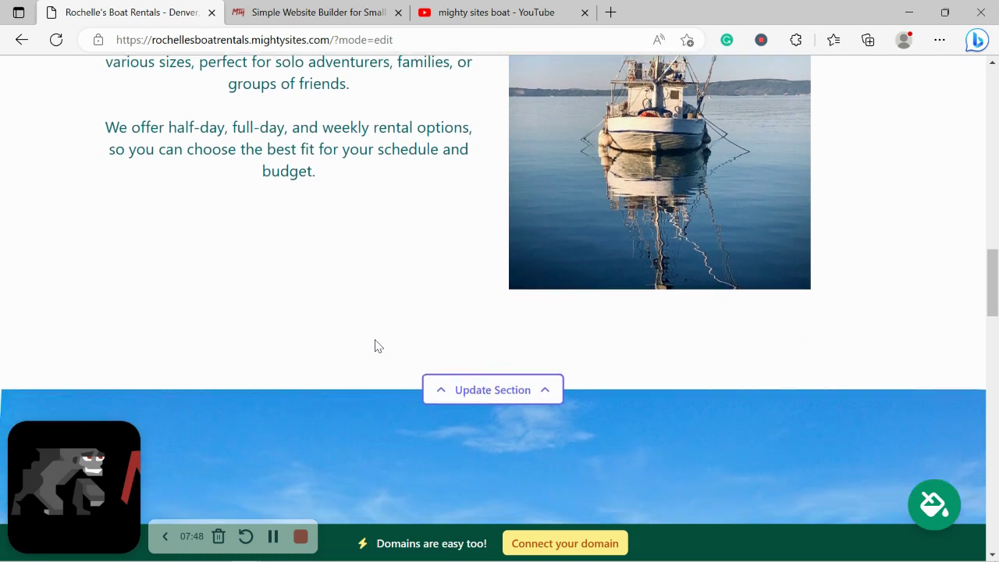
scroll(374, 345, "down", 10)
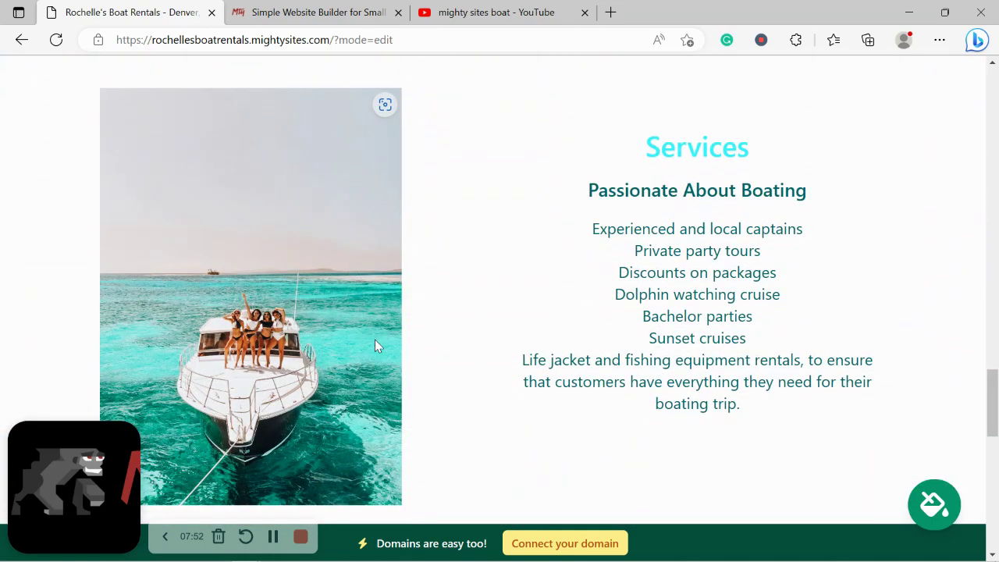
left_click_drag(636, 155, 786, 441)
left_click(787, 443)
left_click_drag(631, 328, 746, 340)
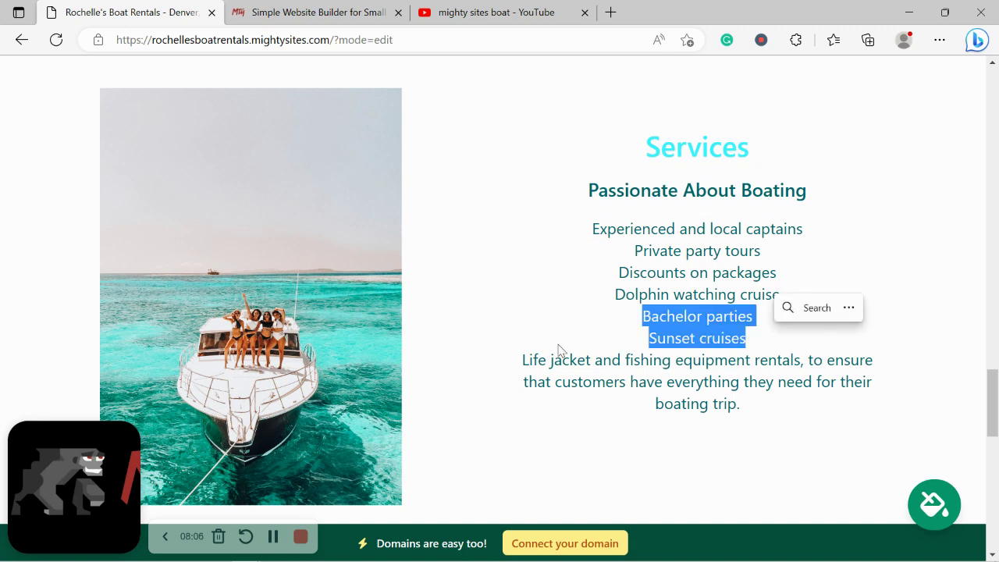
left_click(536, 351)
left_click_drag(513, 357, 834, 433)
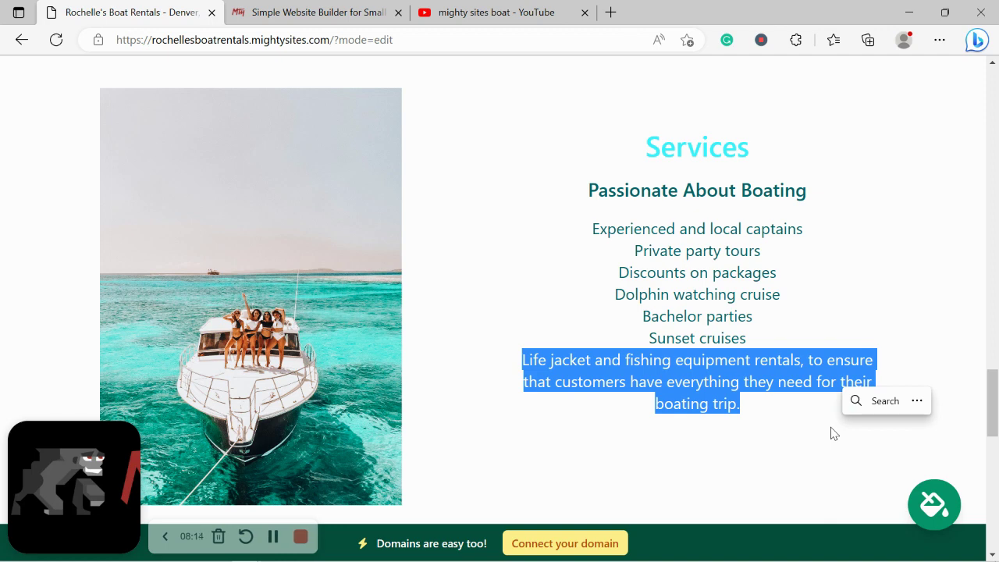
left_click(558, 478)
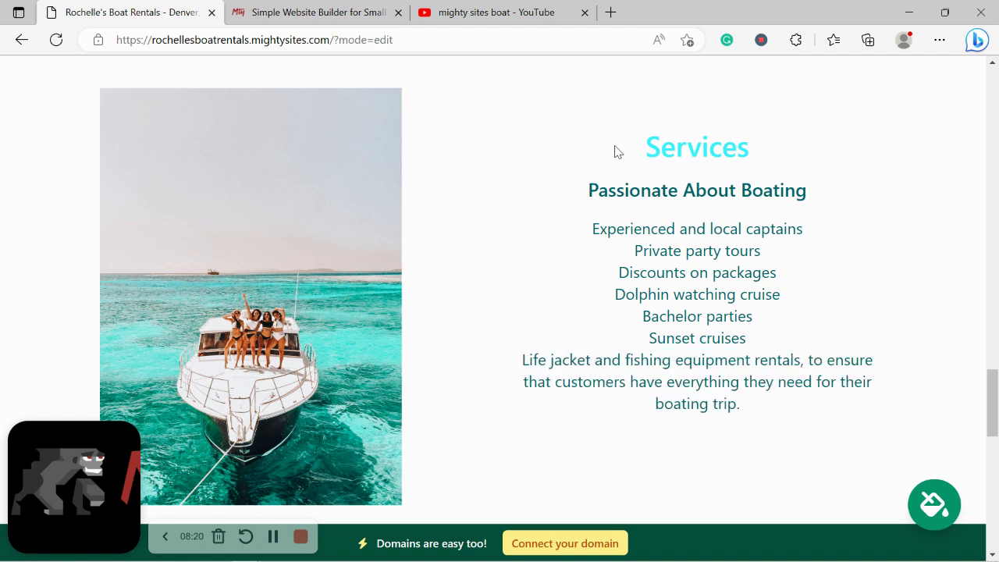
left_click_drag(616, 149, 794, 466)
left_click(550, 463)
scroll(551, 460, "down", 6)
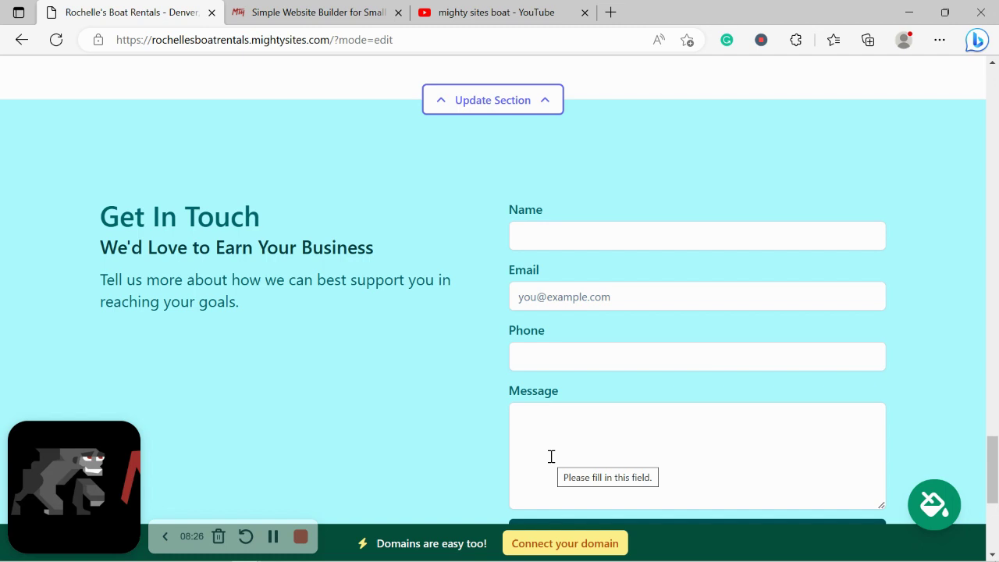
scroll(551, 457, "down", 1)
scroll(551, 456, "up", 1)
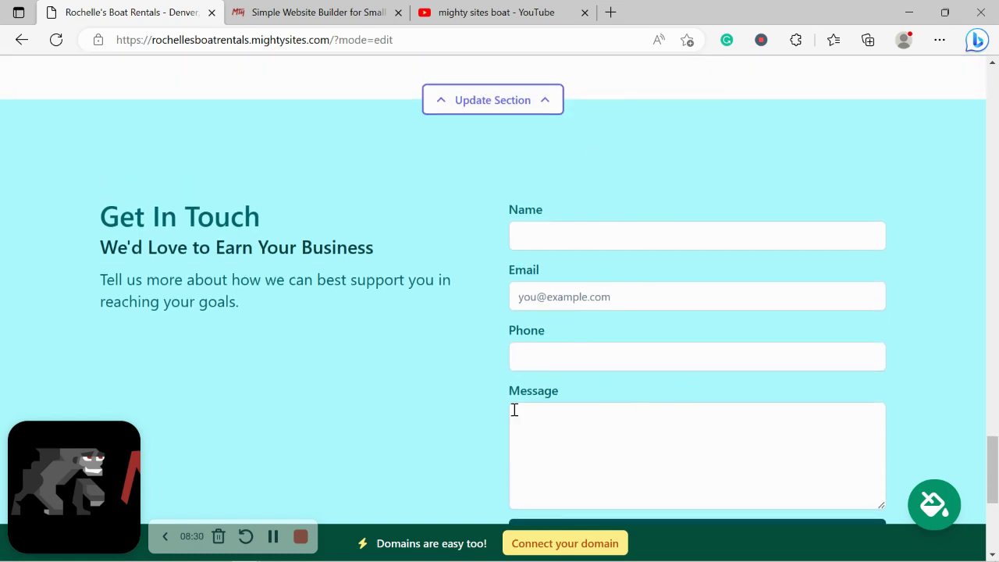
scroll(562, 439, "down", 1)
scroll(562, 440, "down", 1)
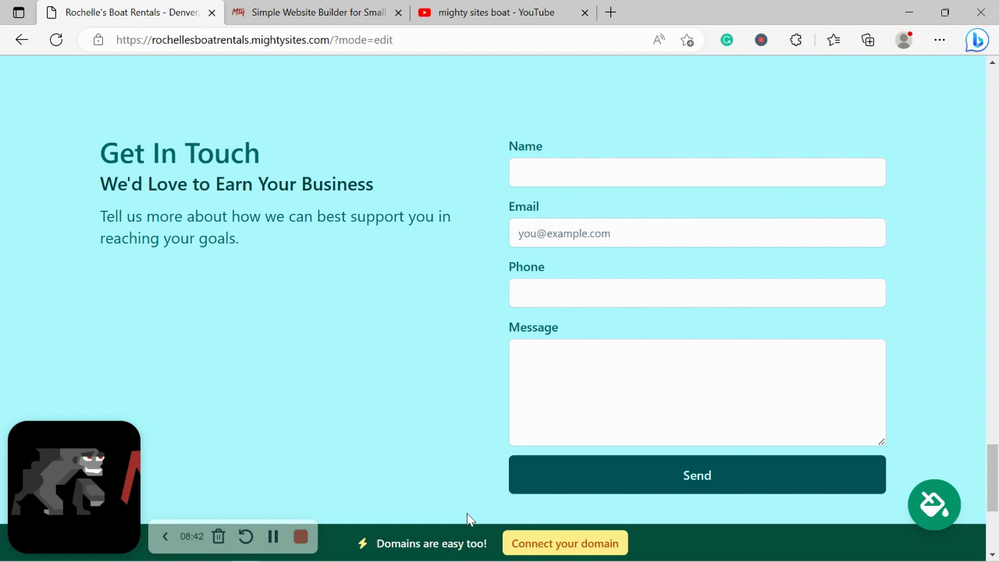
scroll(466, 519, "down", 2)
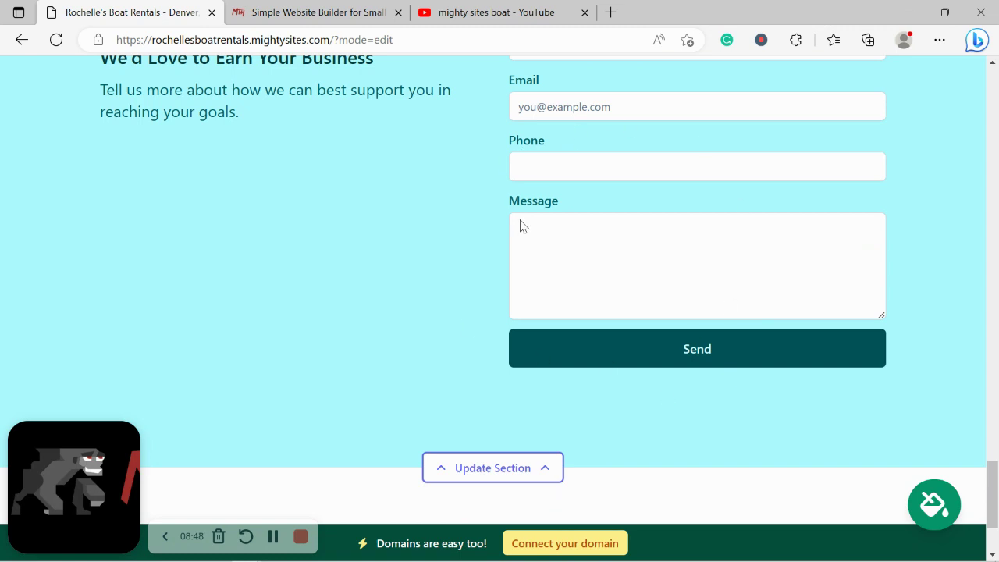
Open the Connect a Domain page, then return to the top of the mightysites.com tab
left_click(589, 544)
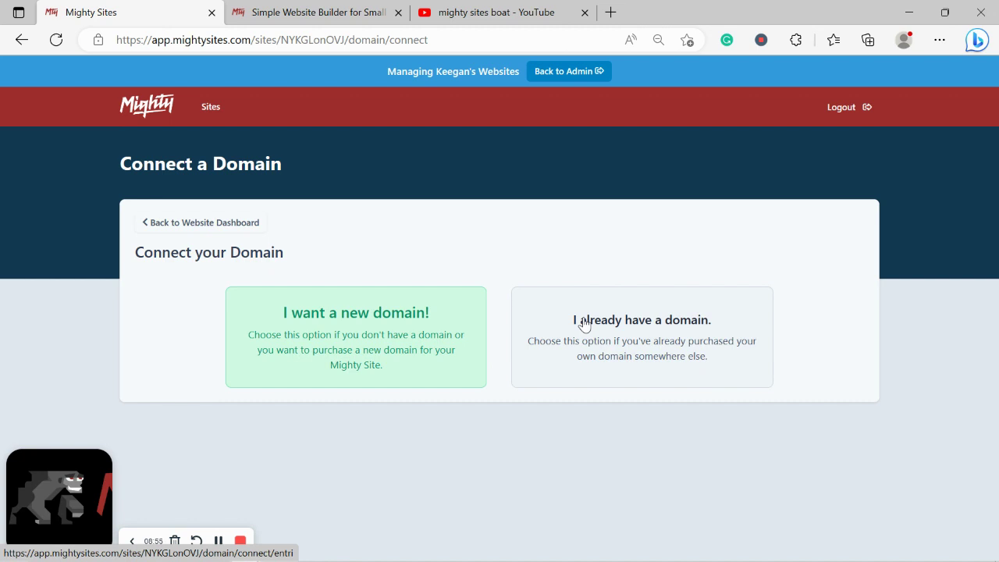
left_click(287, 10)
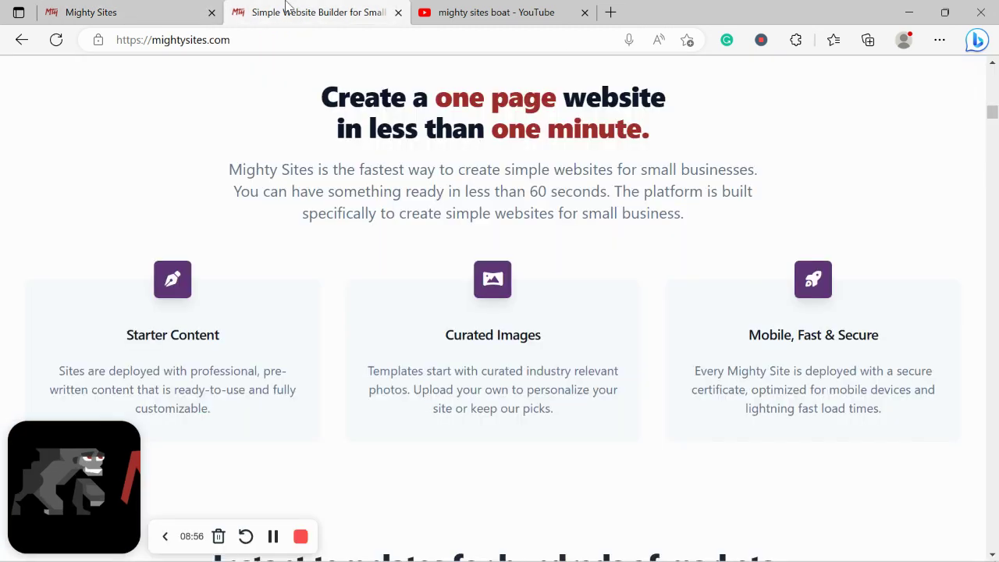
scroll(287, 6, "up", 5)
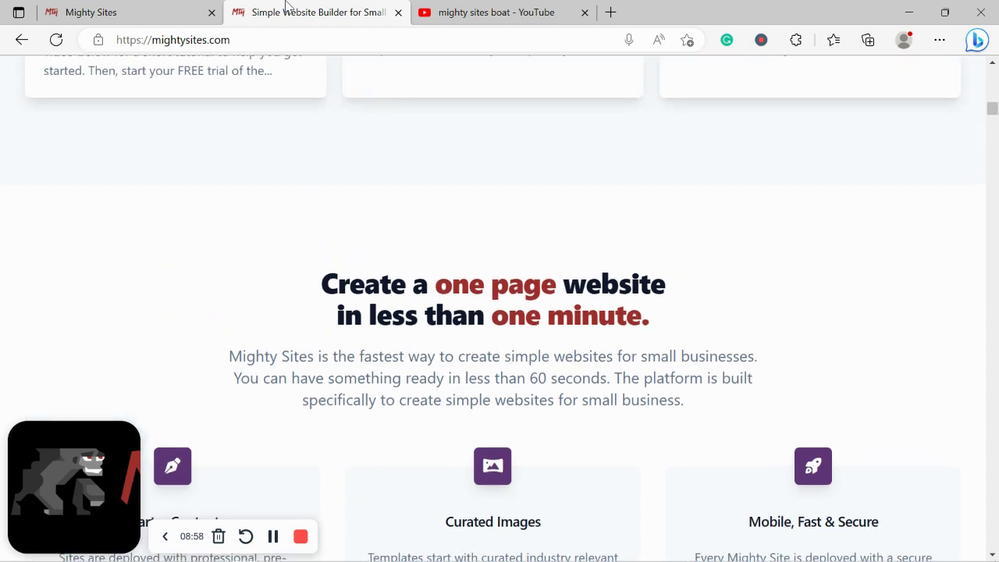
scroll(287, 7, "up", 8)
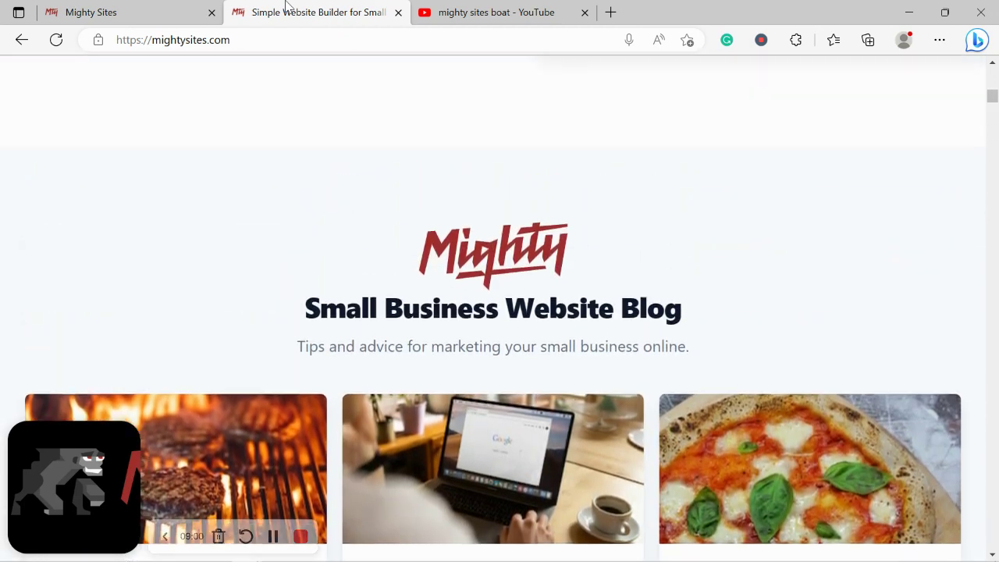
scroll(288, 7, "up", 10)
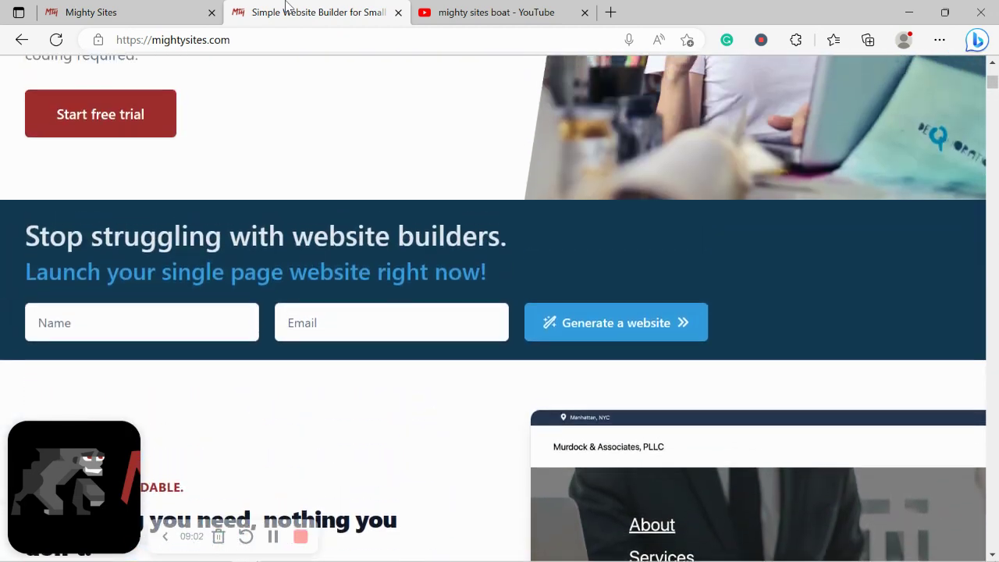
scroll(287, 6, "up", 3)
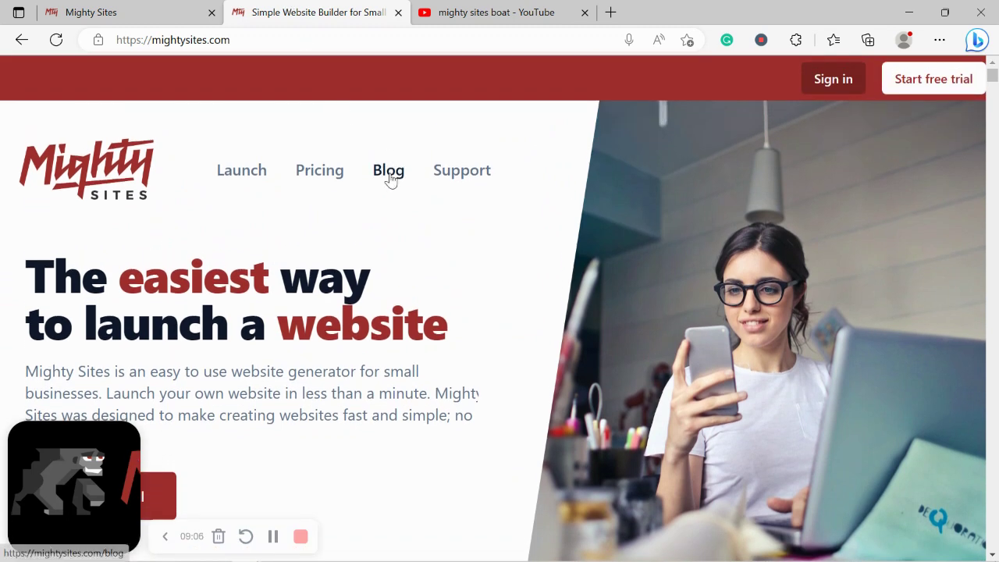
Open the Mighty Sites Small Business Marketing Blog and browse its article list
left_click(304, 177)
scroll(301, 179, "down", 1)
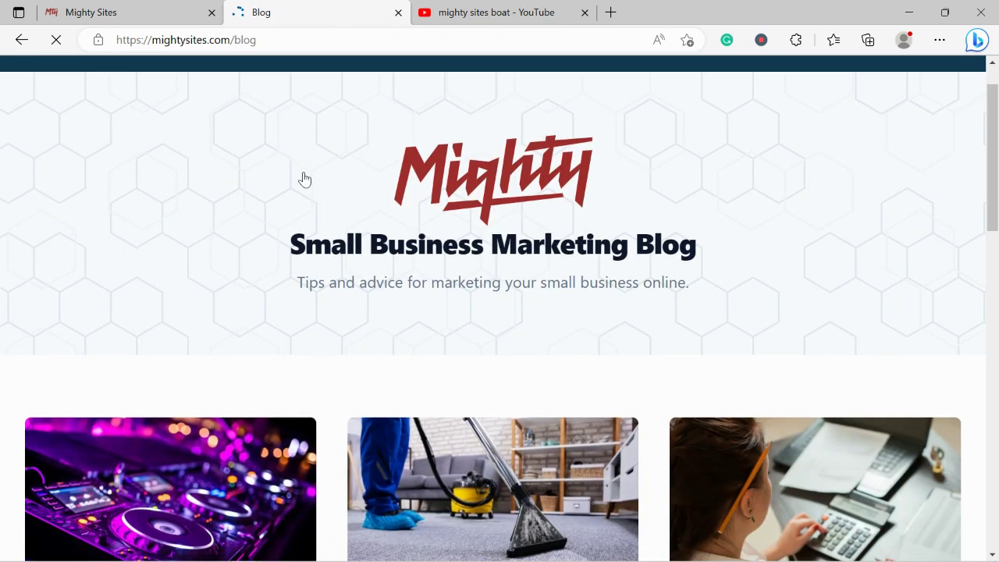
left_click_drag(296, 279, 758, 283)
left_click(445, 370)
scroll(445, 369, "down", 3)
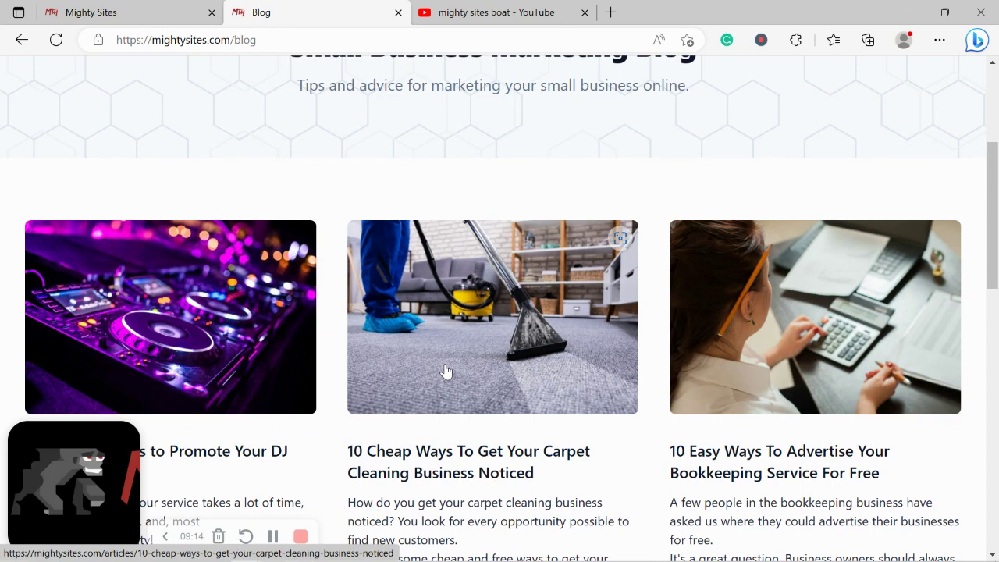
scroll(446, 372, "down", 7)
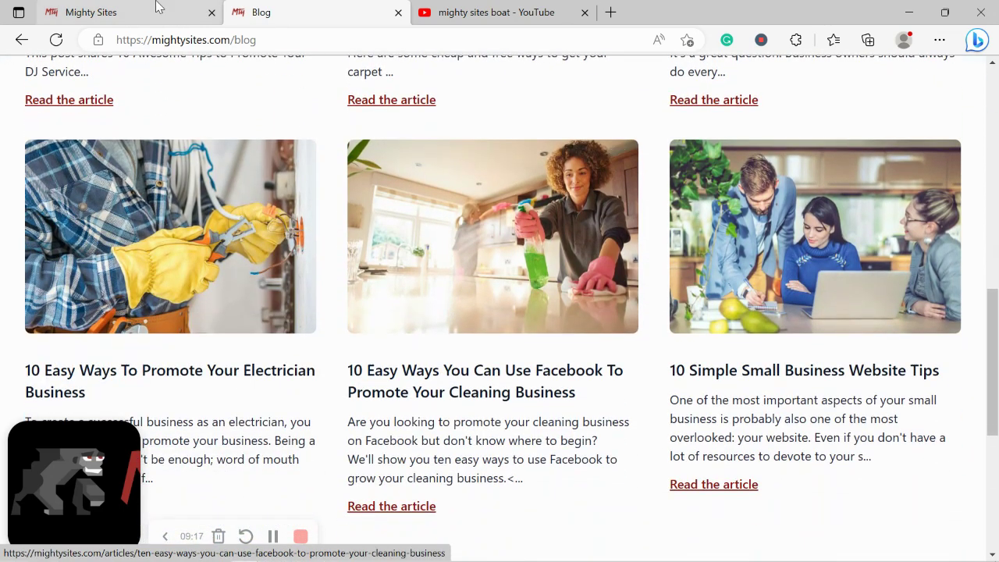
Return to the Live site dashboard and open rochellesboatrentals.mightysites.com in a new tab
left_click(156, 10)
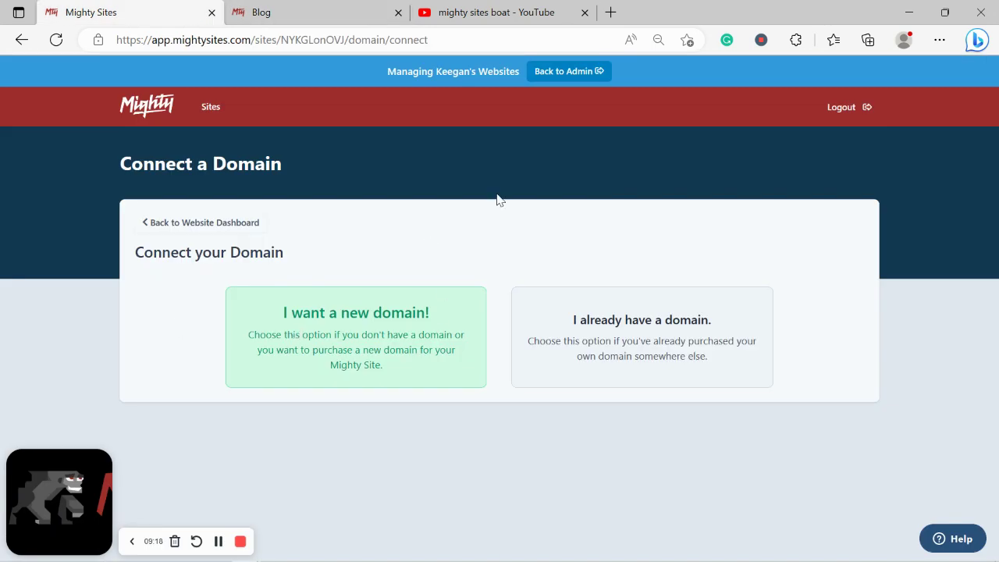
left_click(236, 230)
scroll(318, 252, "down", 2)
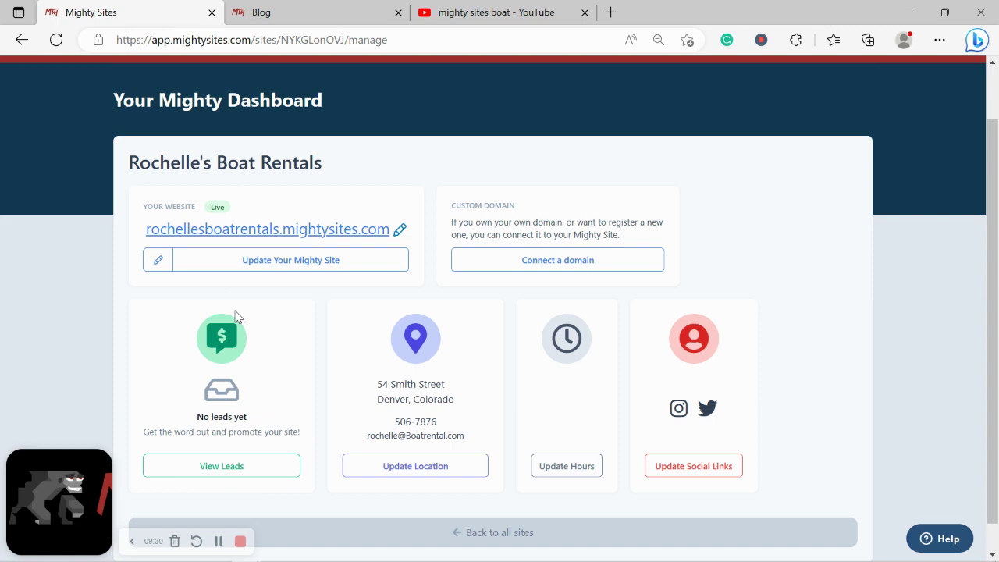
left_click(332, 231)
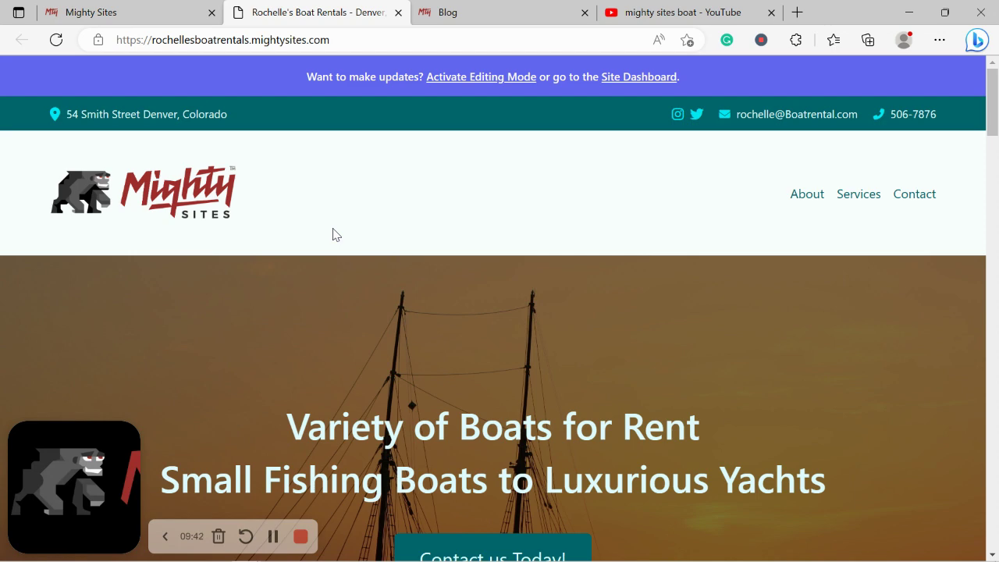
Scroll the live page from the sunset sailboat hero down to the rental-service description
scroll(332, 234, "down", 5)
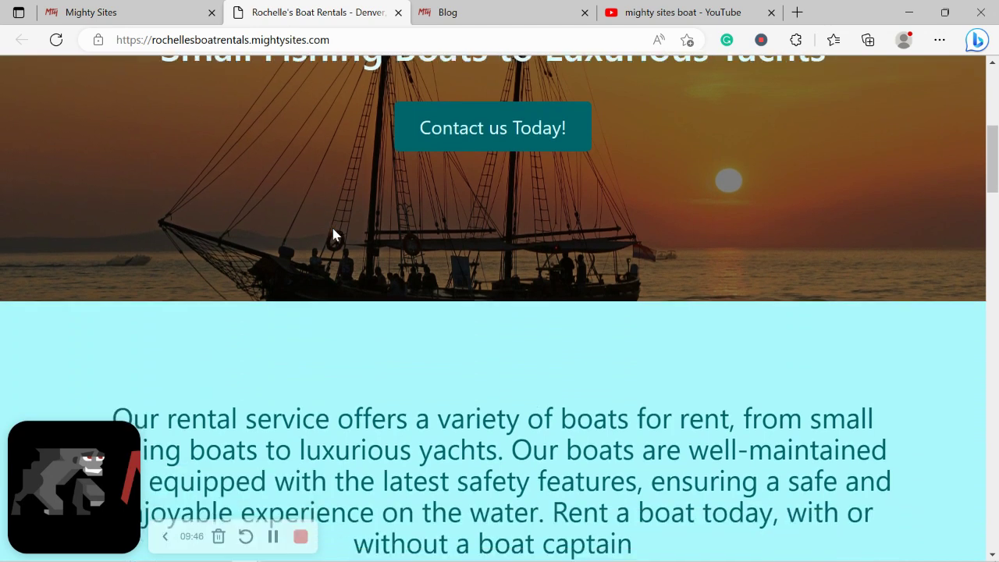
scroll(333, 234, "down", 2)
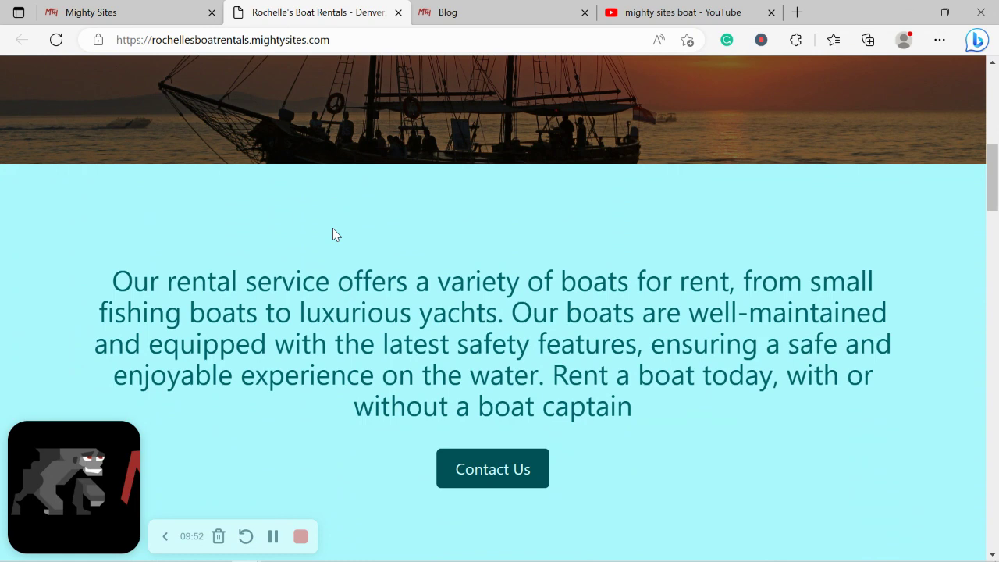
scroll(332, 228, "down", 2)
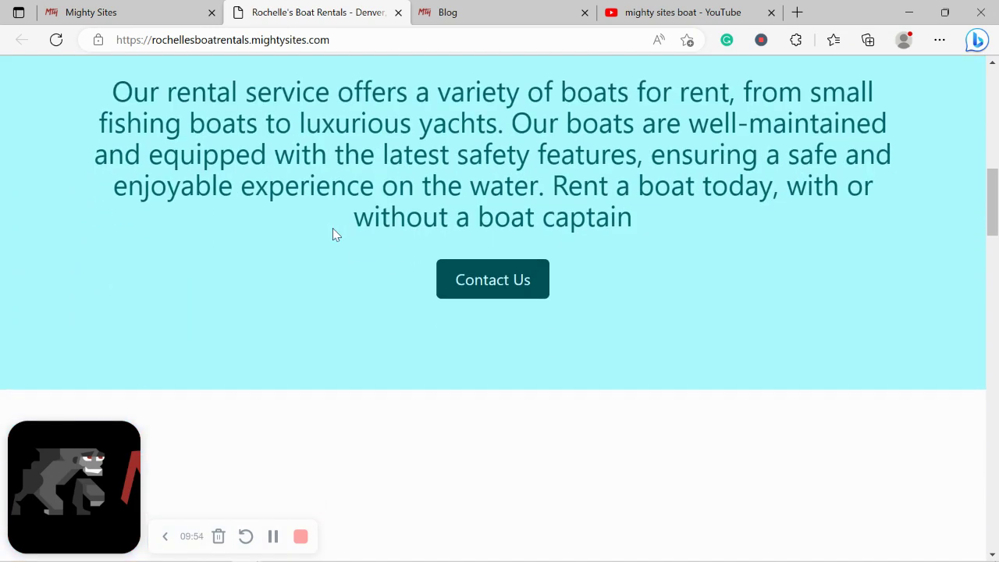